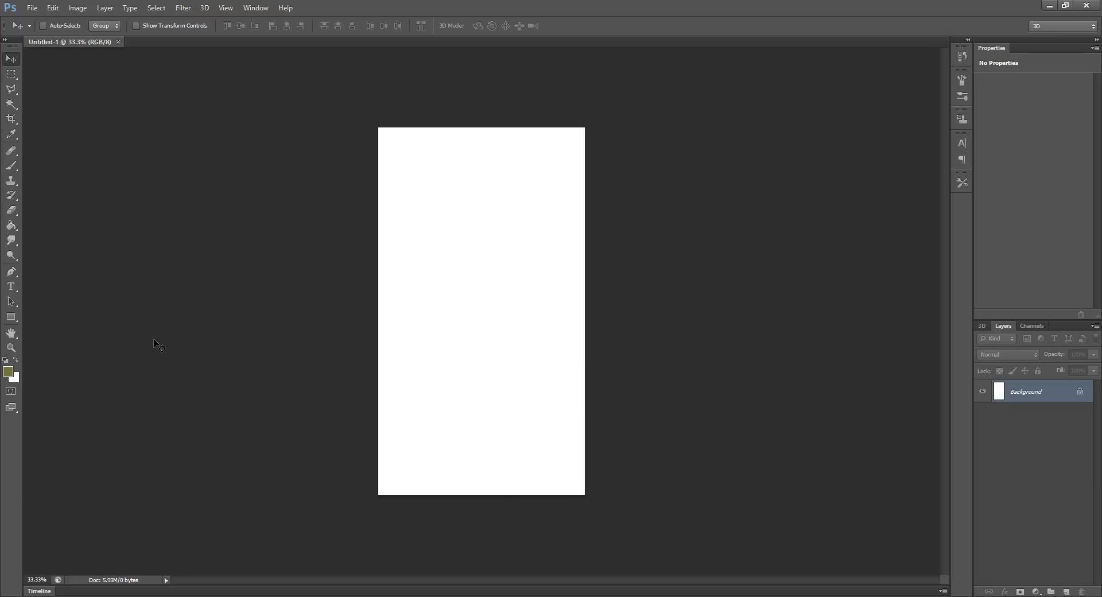
Step: Paste the copied woman portrait photo into the blank document as a new layer
key(ctrl+v)
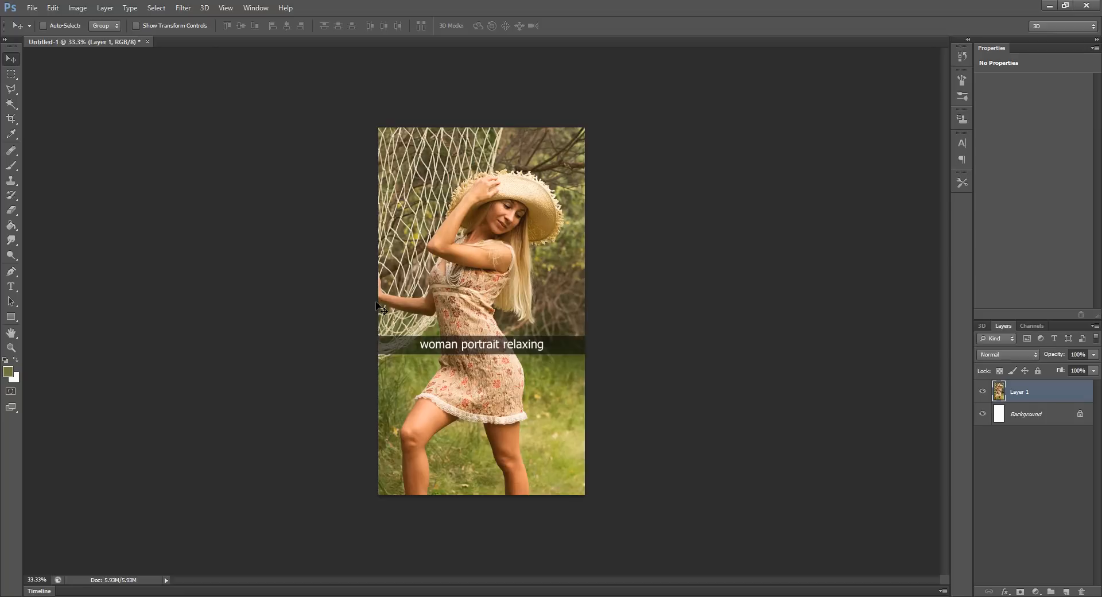
key(ctrl+0)
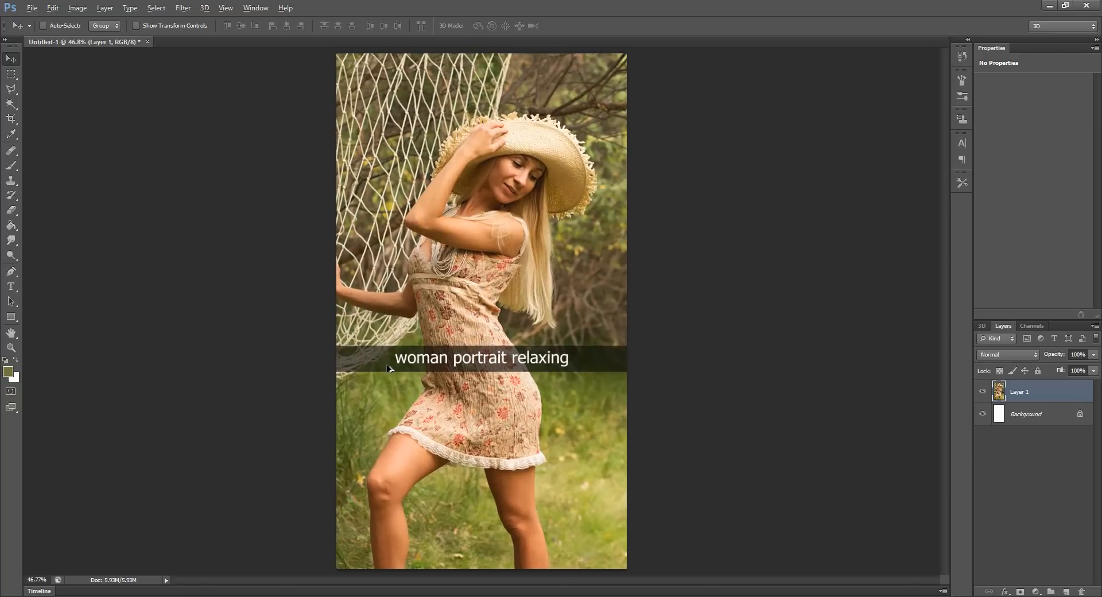
scroll(389, 369, up, 3)
Step: On a new layer, fill a full-width rectangle covering the dark caption band with white, then deselect
click(1066, 592)
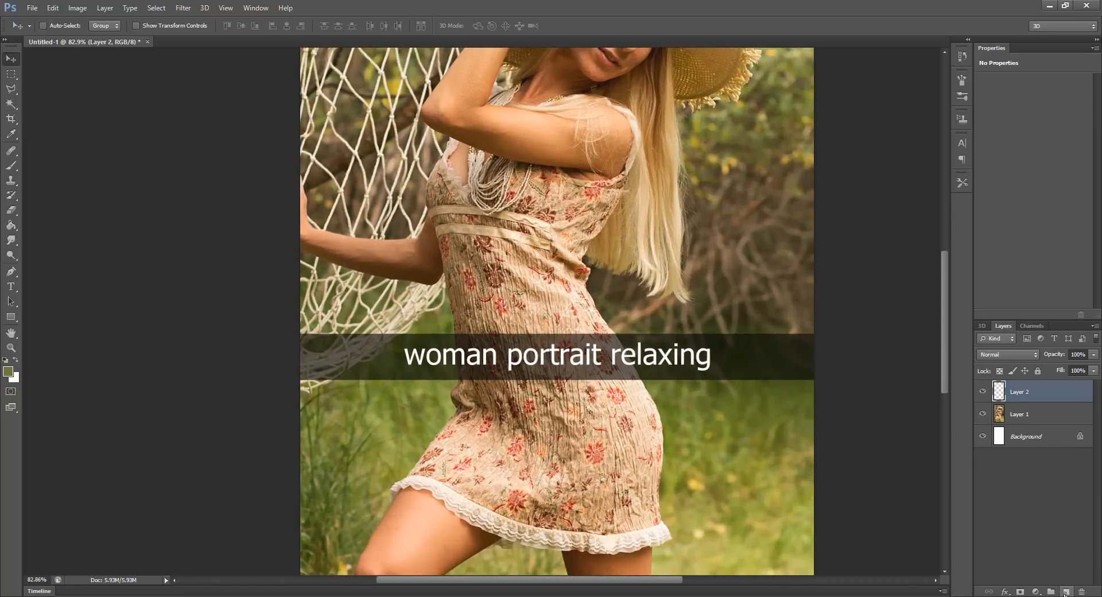
key(m)
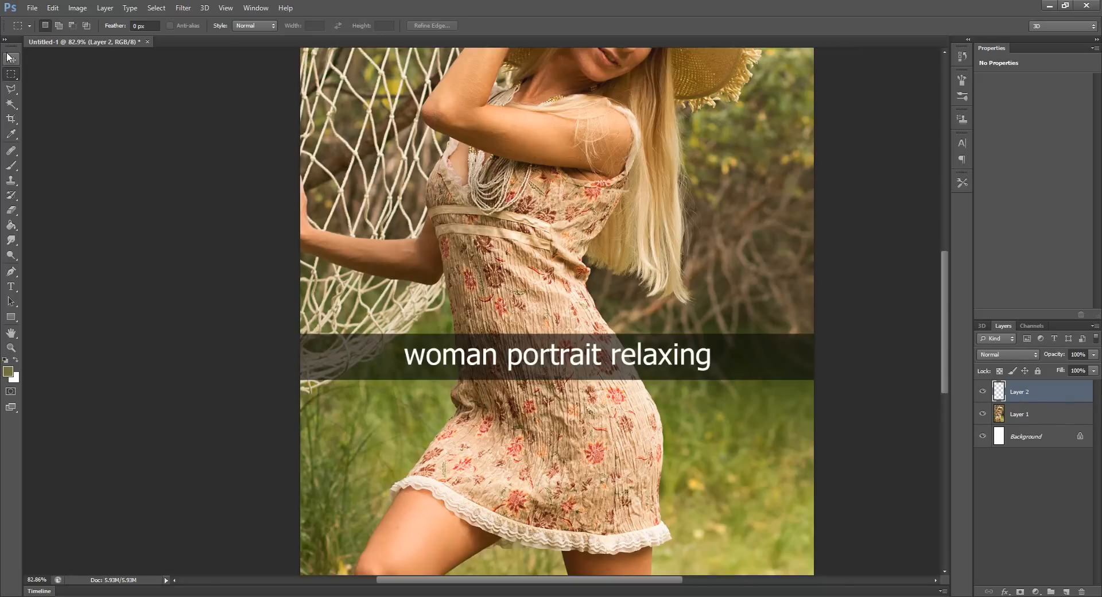
right_click(13, 74)
click(50, 74)
drag(297, 333, 907, 378)
key(ctrl+BackSpace)
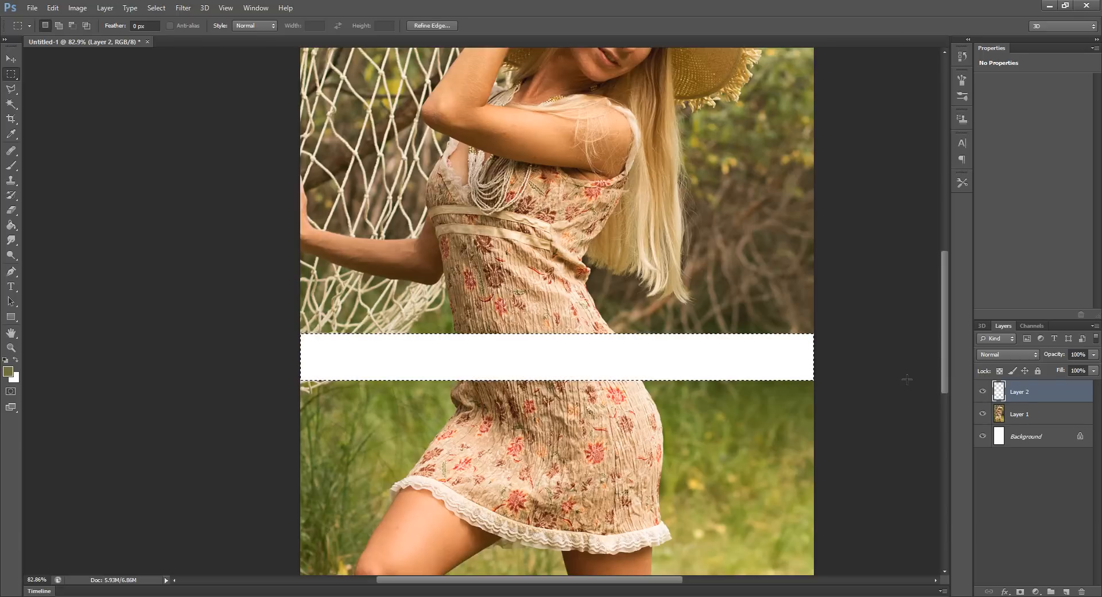
key(ctrl+d)
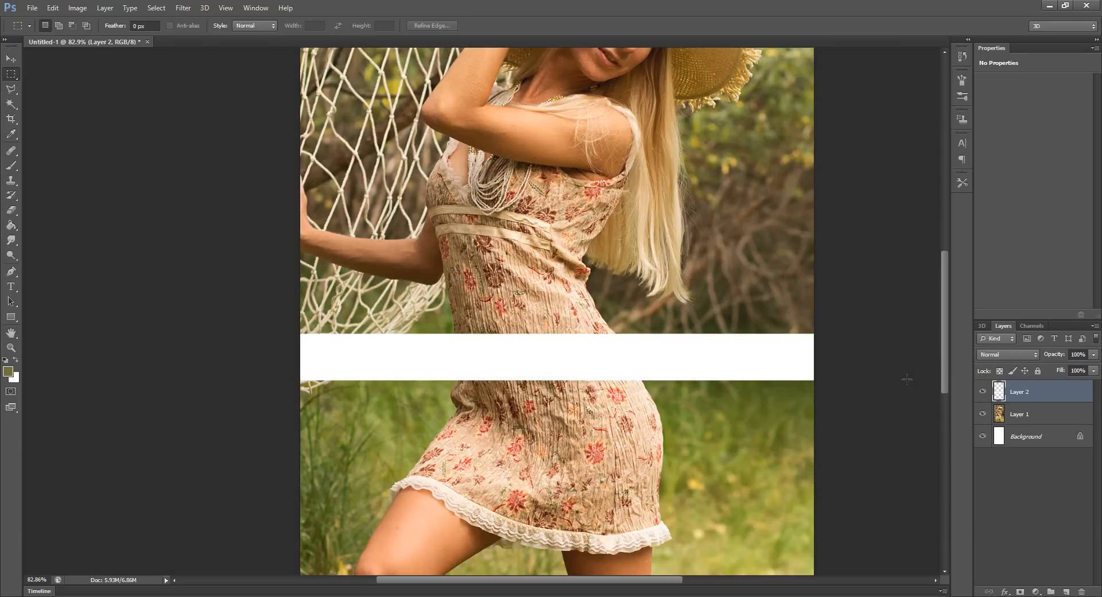
Step: Set the white strip layer's blend mode to Overlay
key(v)
click(997, 355)
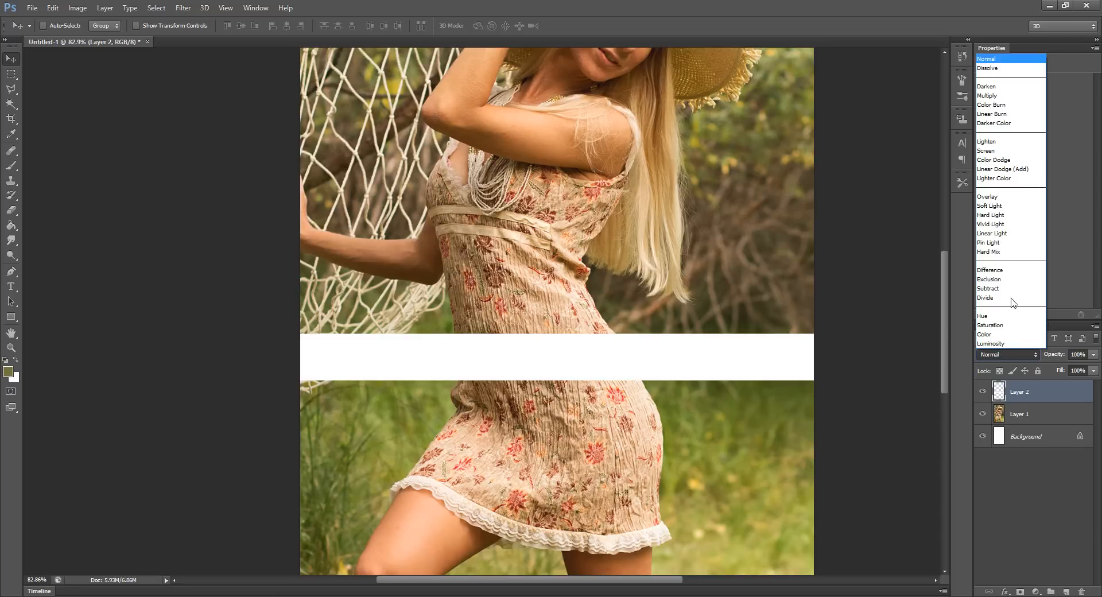
click(1018, 198)
scroll(811, 368, up, 5)
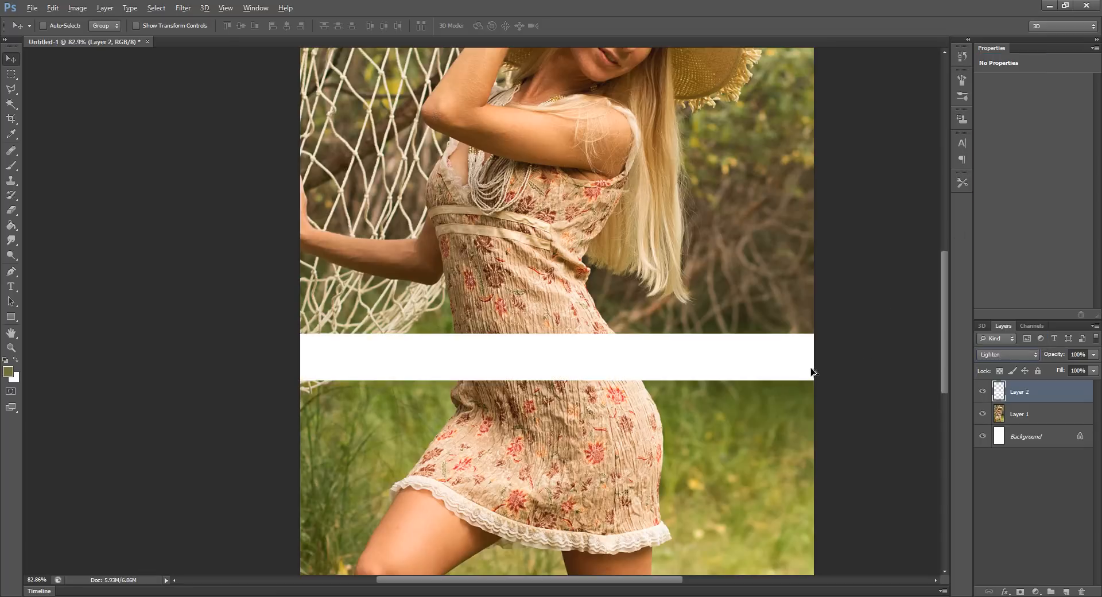
scroll(811, 372, up, 2)
scroll(849, 382, down, 1)
click(1014, 354)
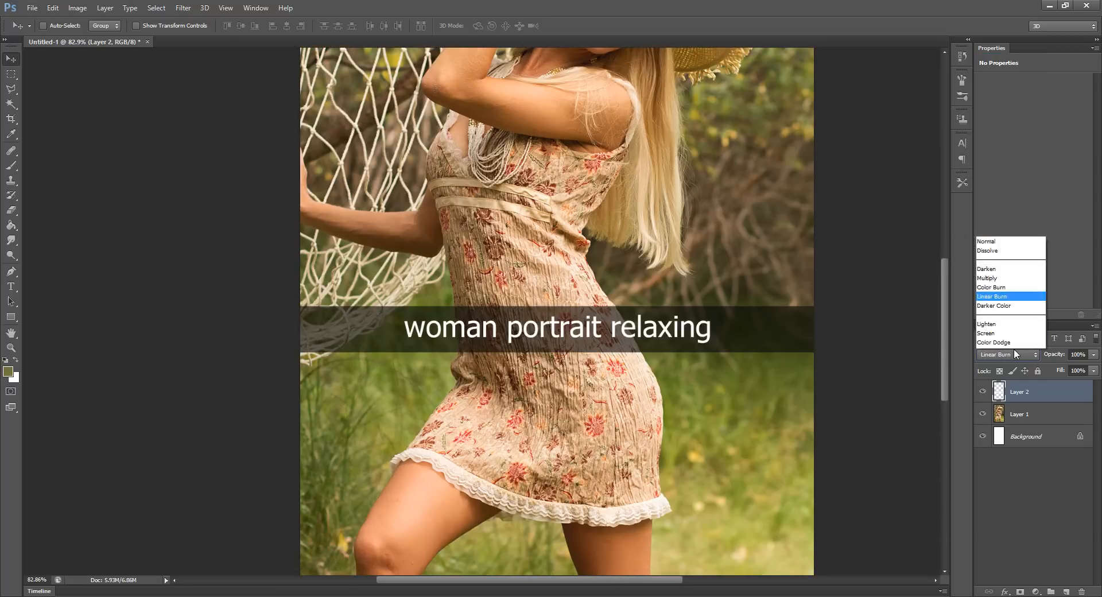
click(1019, 200)
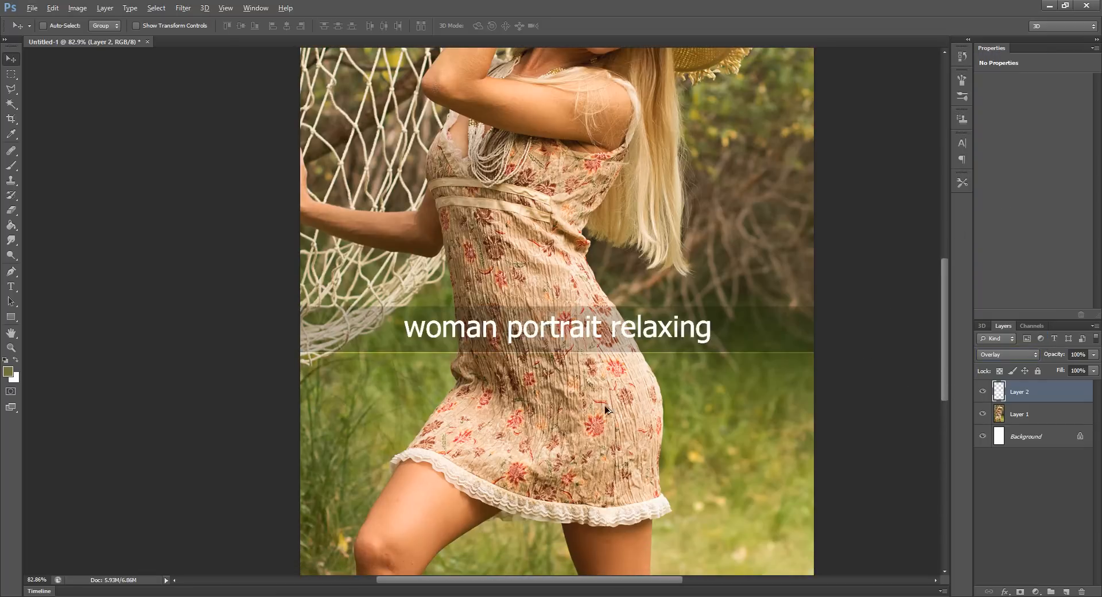
Step: Transform the strip so its lower edge lines up exactly with the bottom of the dark caption band
scroll(606, 410, up, 5)
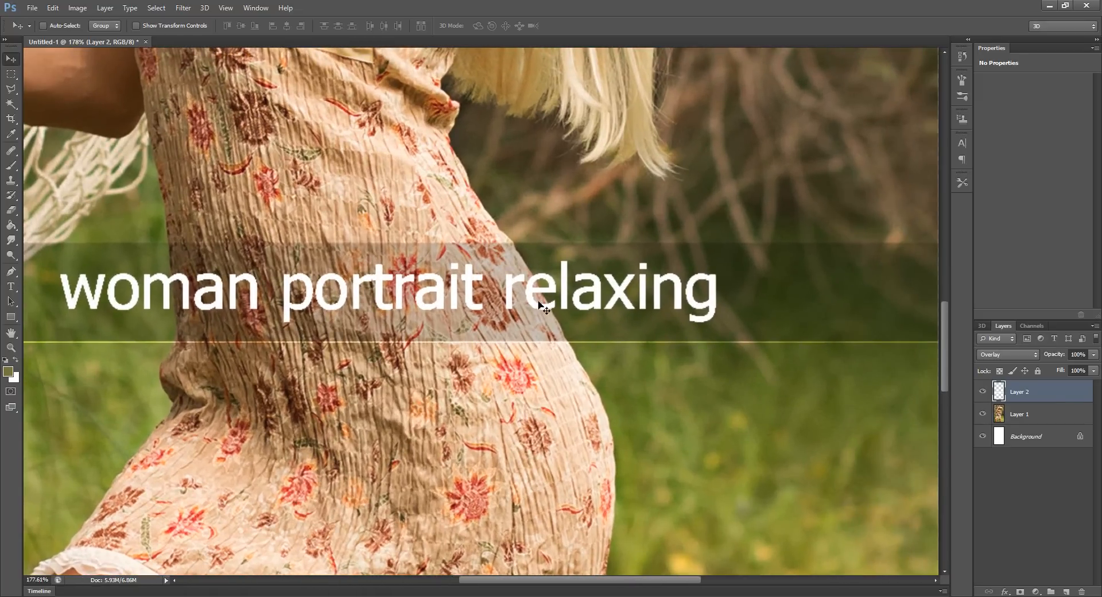
key(ctrl+t)
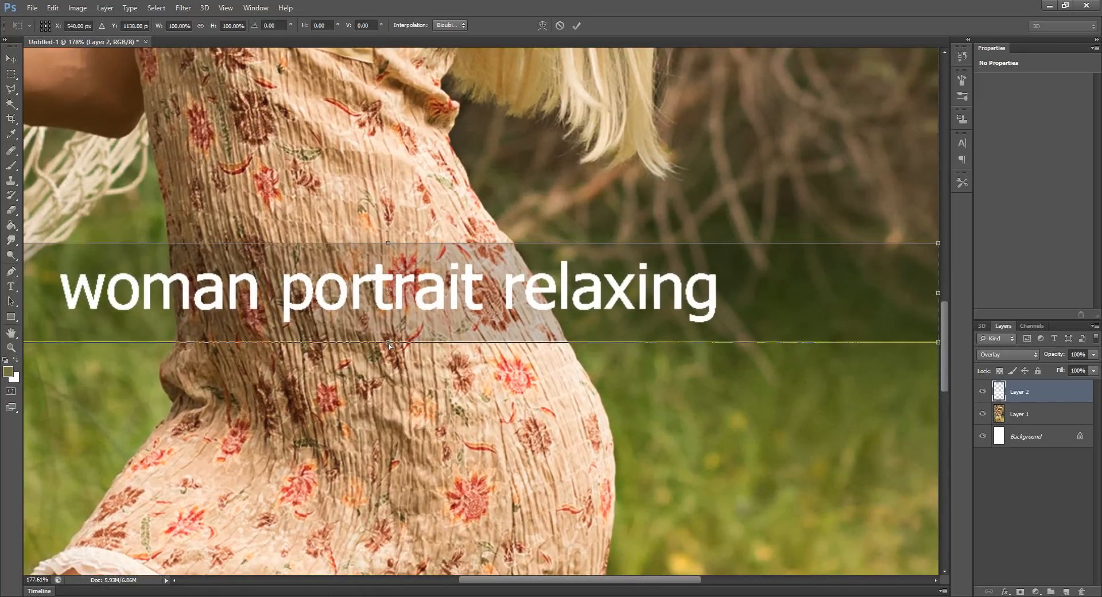
key(ctrl+h)
drag(390, 342, 390, 342)
key(Return)
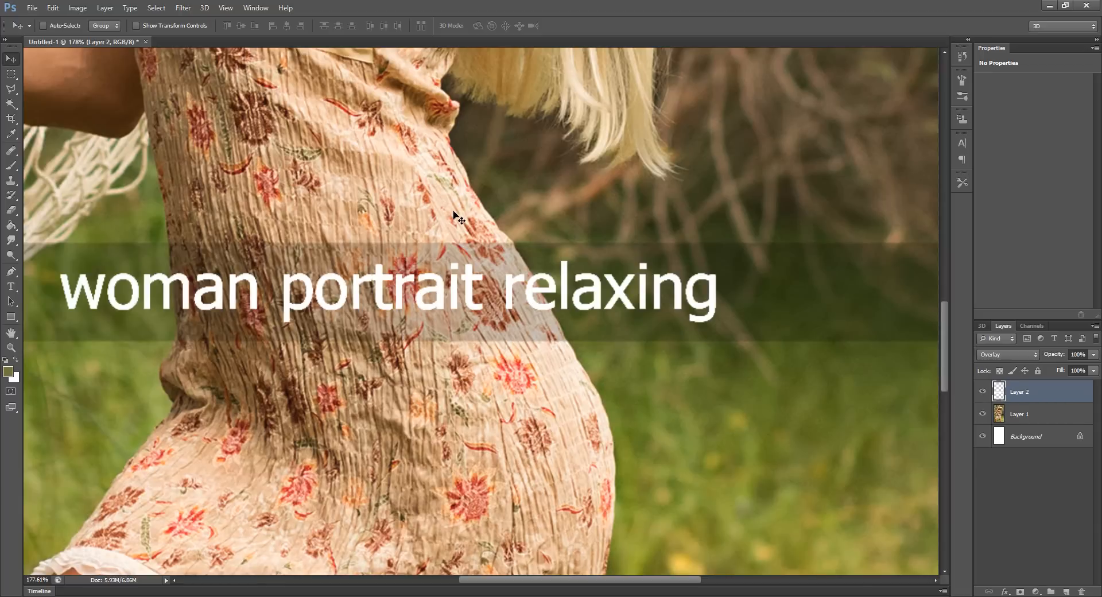
Step: Duplicate the Overlay strip layer and set the copy's opacity to 30%
key(ctrl+j)
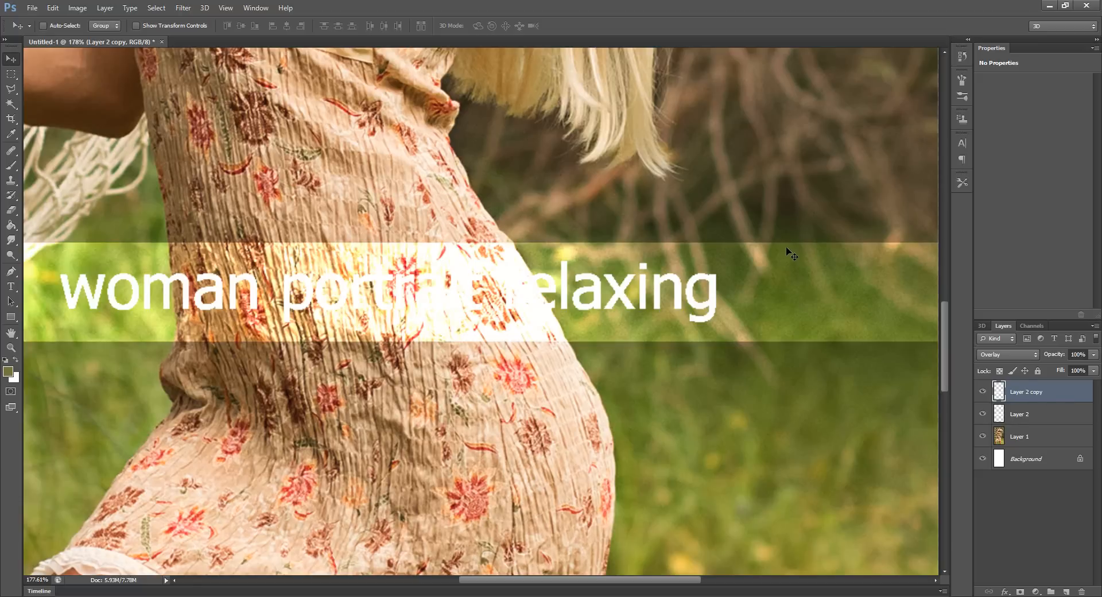
drag(1042, 361, 955, 347)
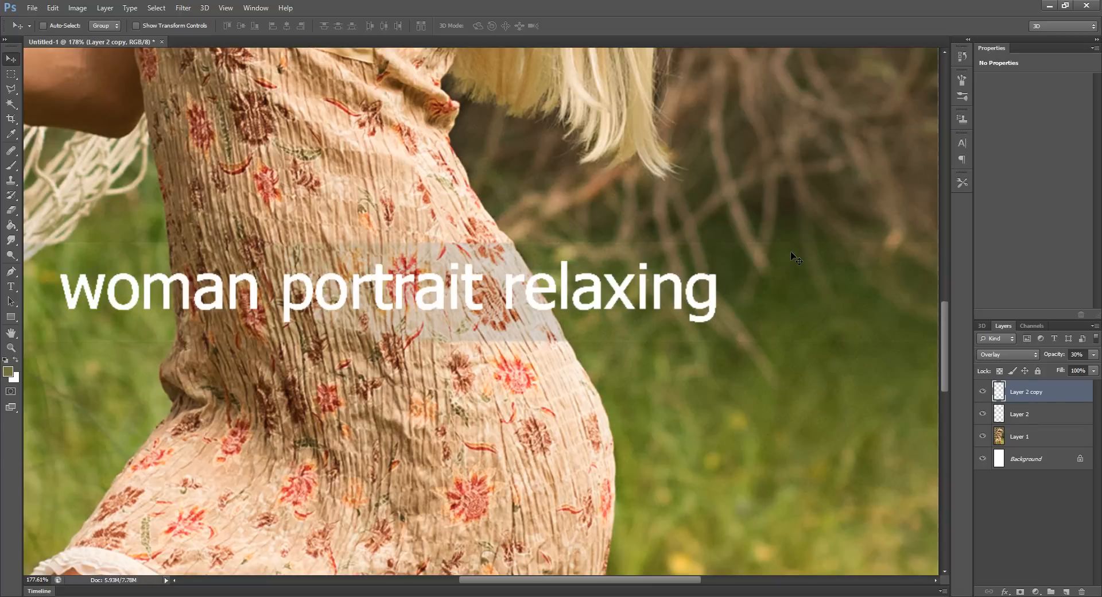
scroll(793, 257, down, 8)
scroll(518, 318, up, 3)
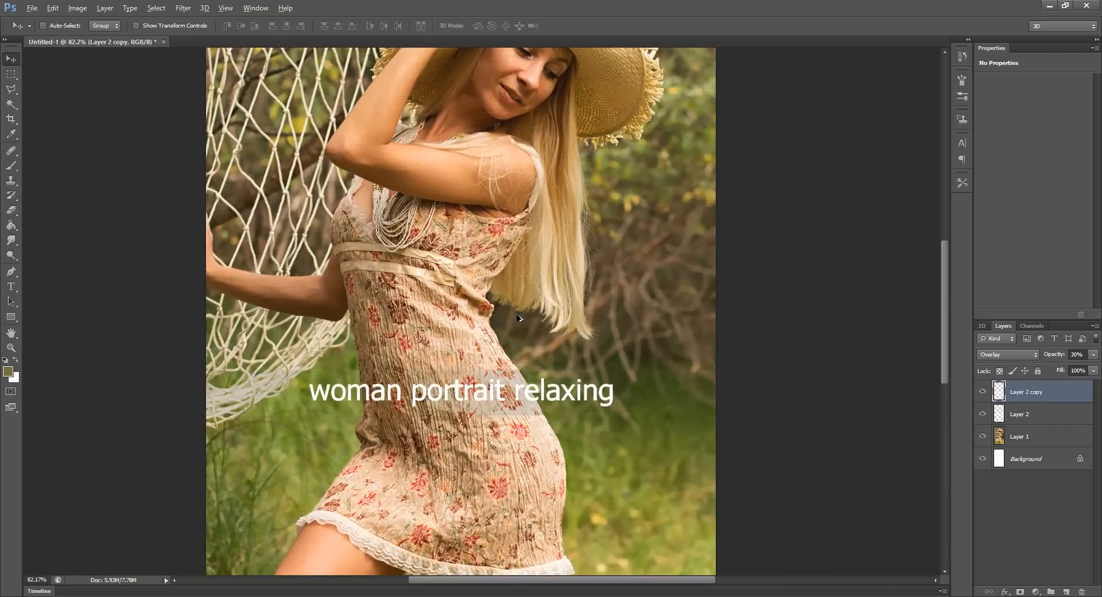
scroll(518, 318, up, 3)
Step: Group the two strip layers and stamp all visible layers into a new merged layer on top
shift+click(1016, 411)
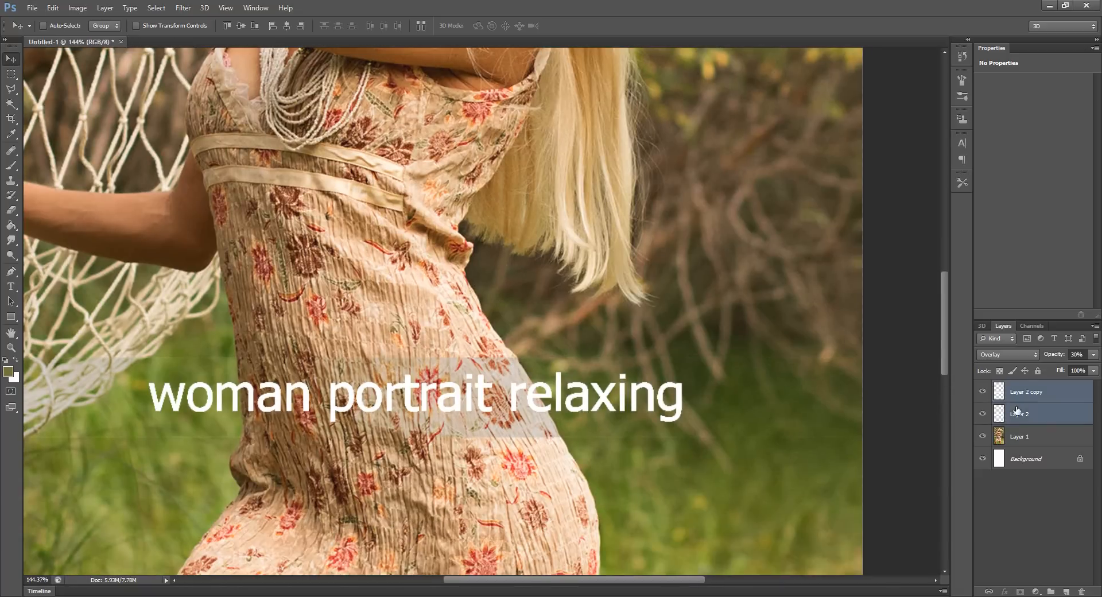
key(ctrl+g)
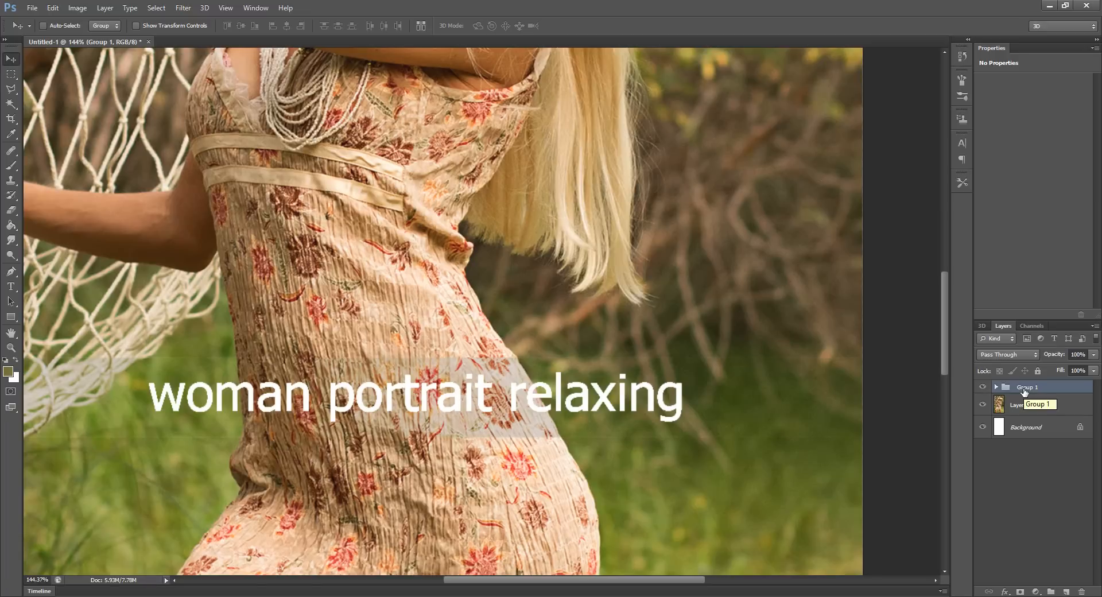
drag(376, 308, 437, 294)
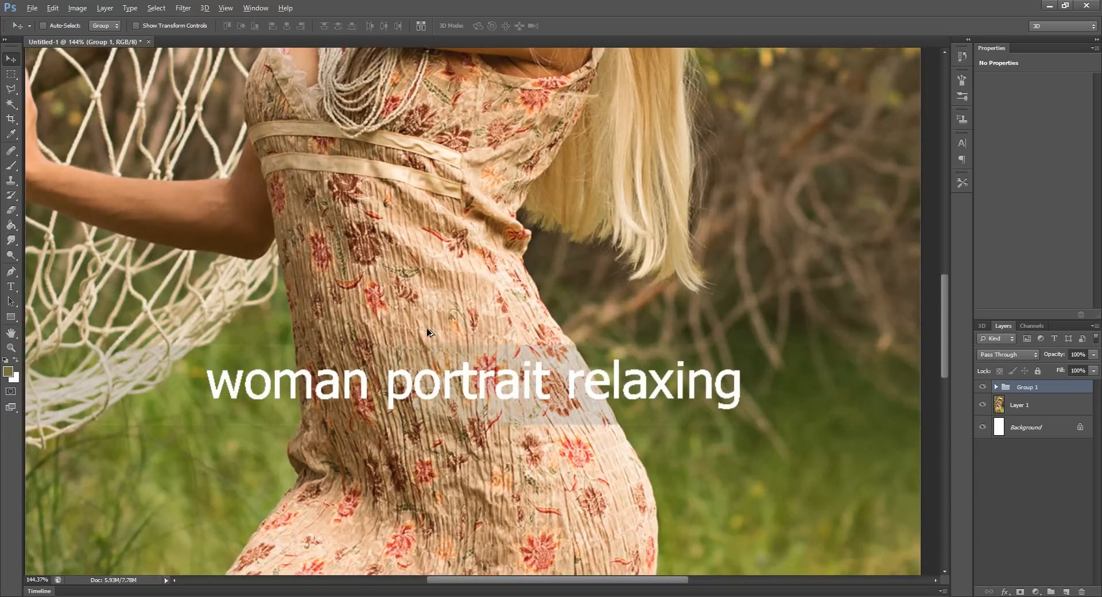
key(ctrl+shift+alt+e)
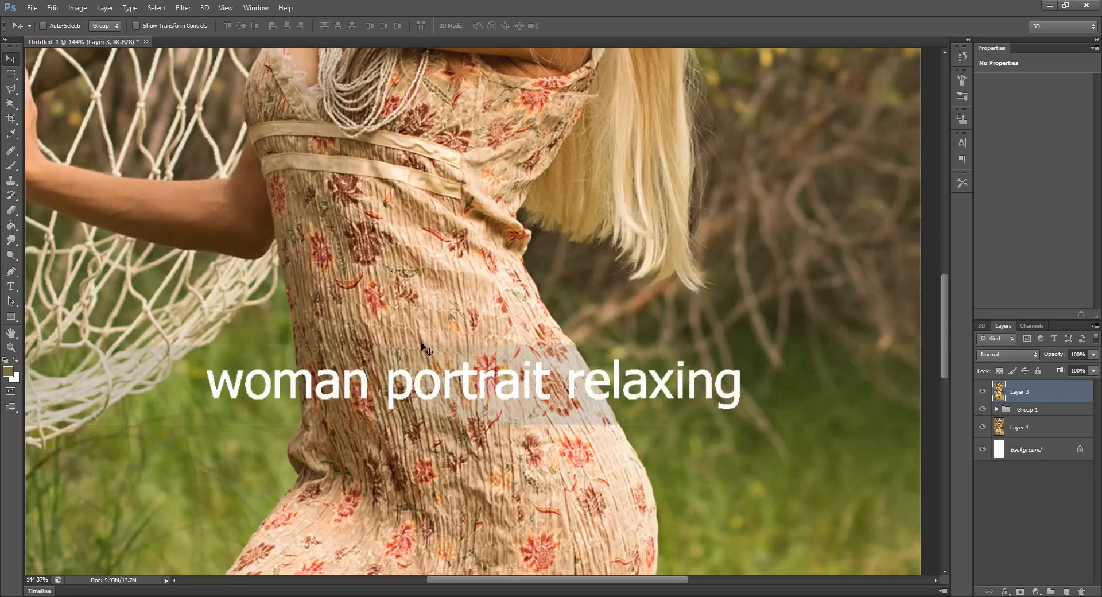
Step: With the Spot Healing Brush at size 15, heal the band's upper edge over the grass beside the hammock
click(8, 153)
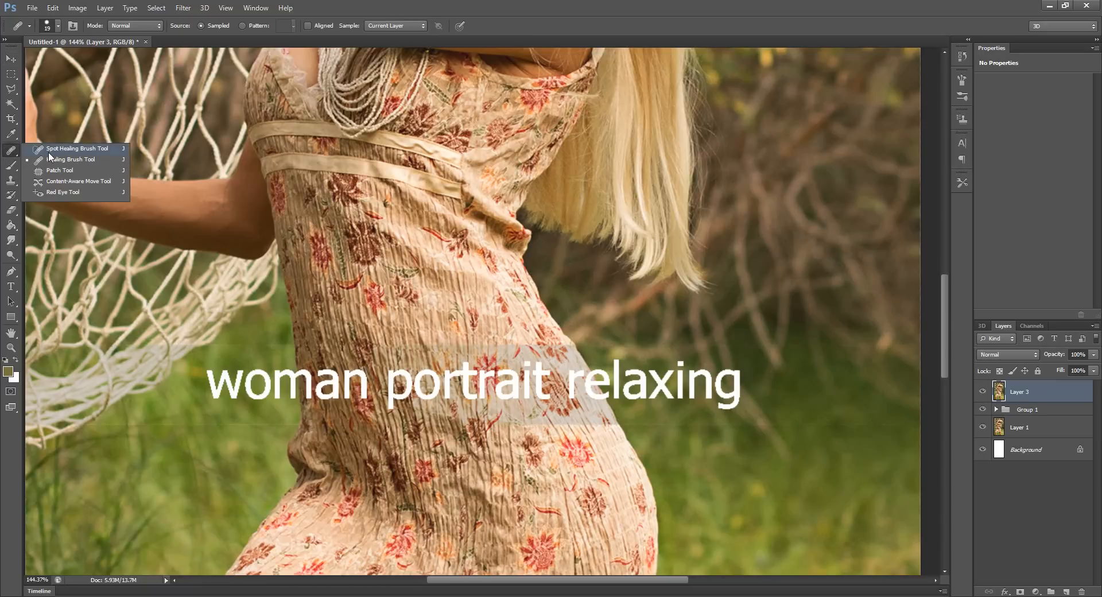
click(50, 150)
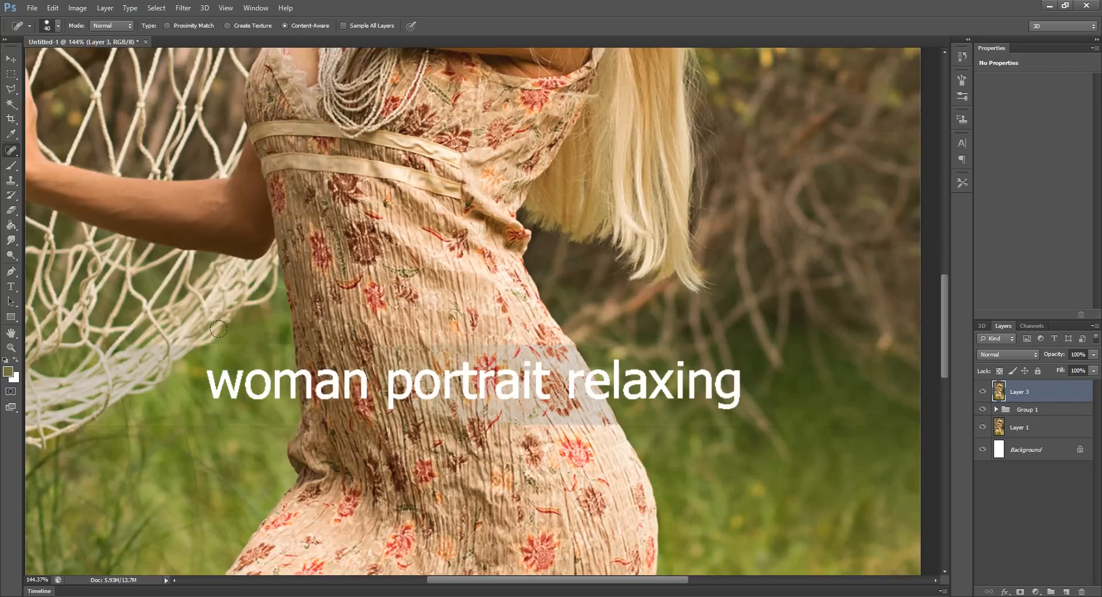
key(bracketleft)
key(bracketleft)
key(bracketleft)
key(bracketleft)
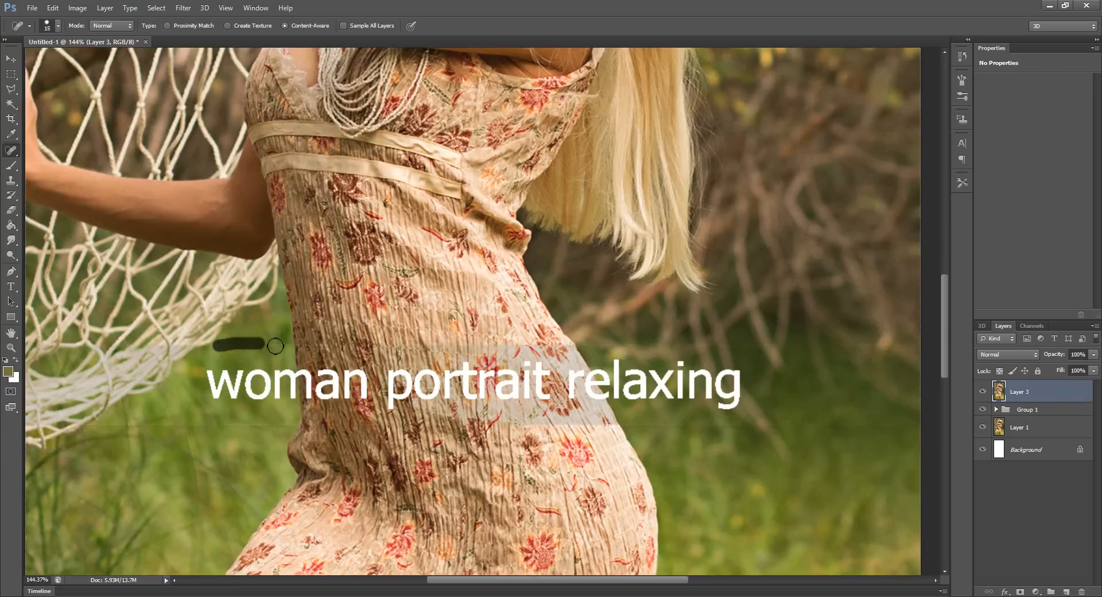
Step: Heal the thin lower edge line of the band across the grass between the hammock and the dress
key(z)
drag(135, 341, 360, 470)
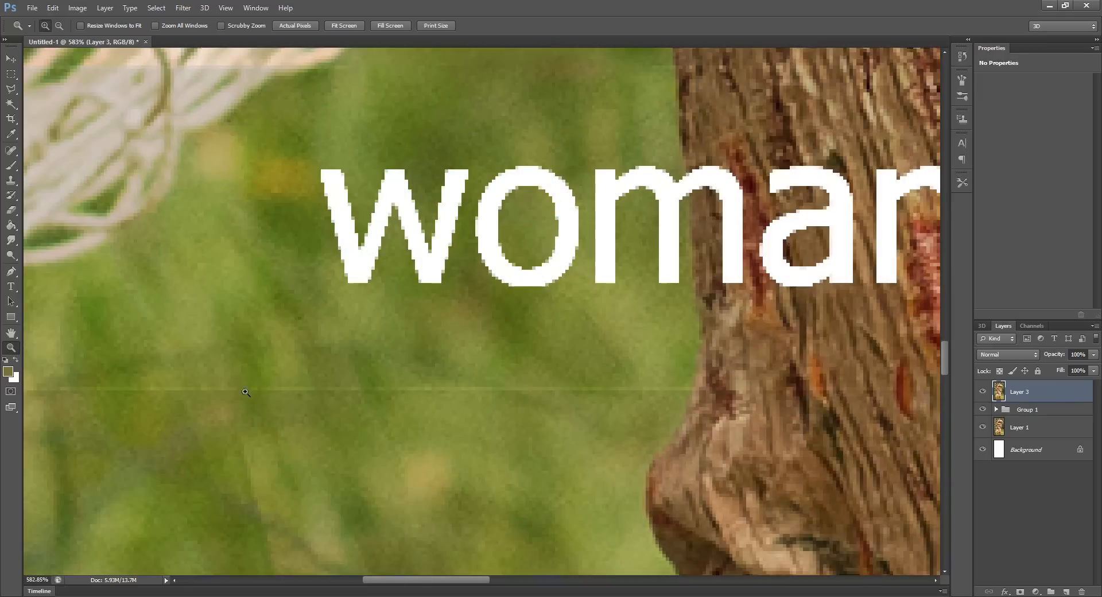
click(10, 151)
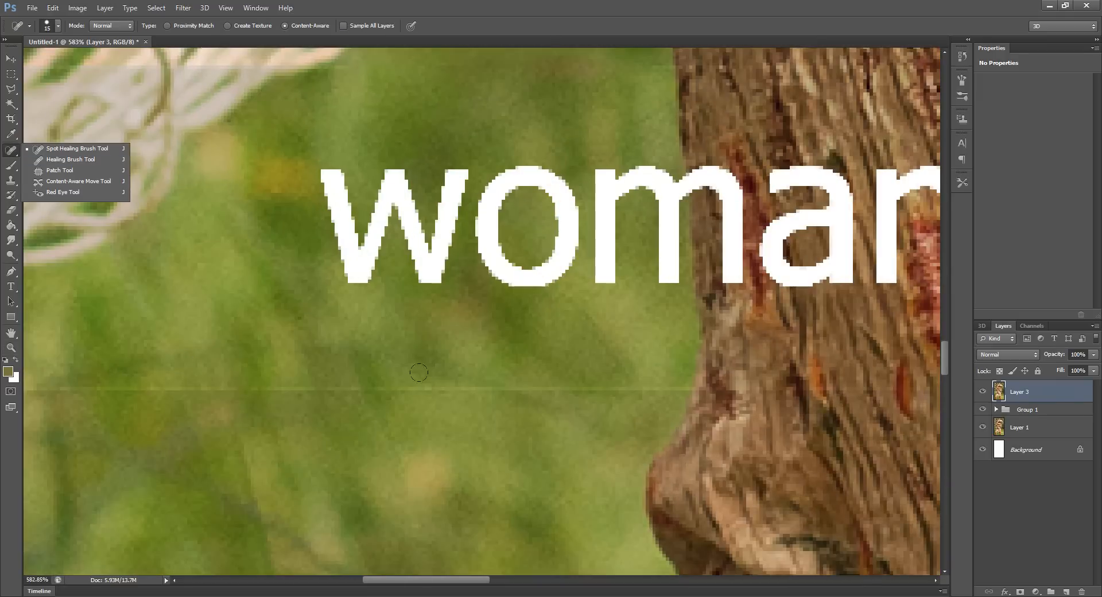
key(v)
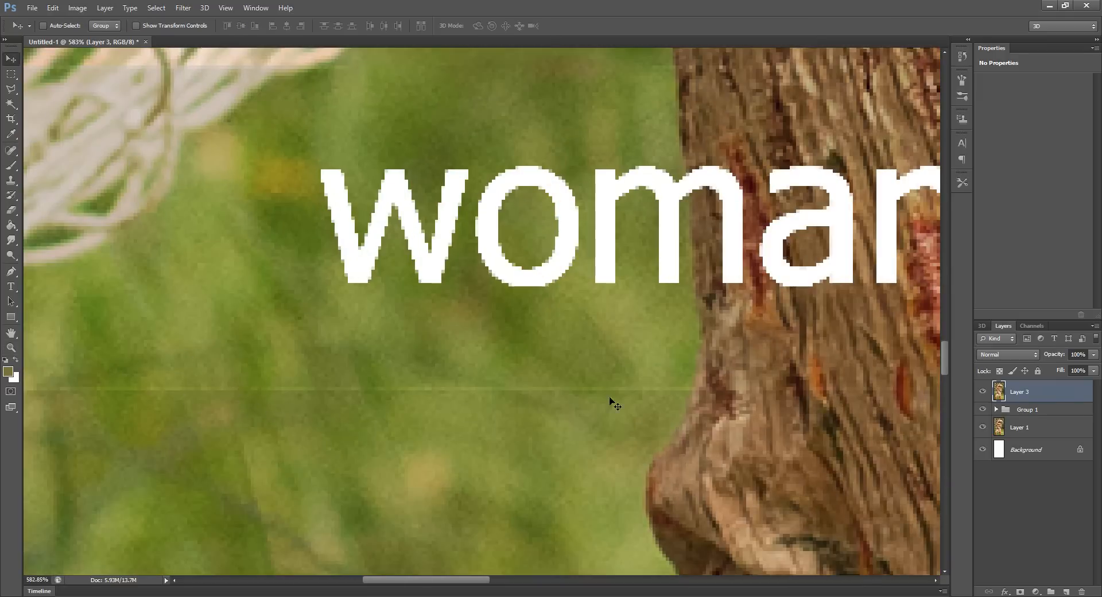
key(e)
key(j)
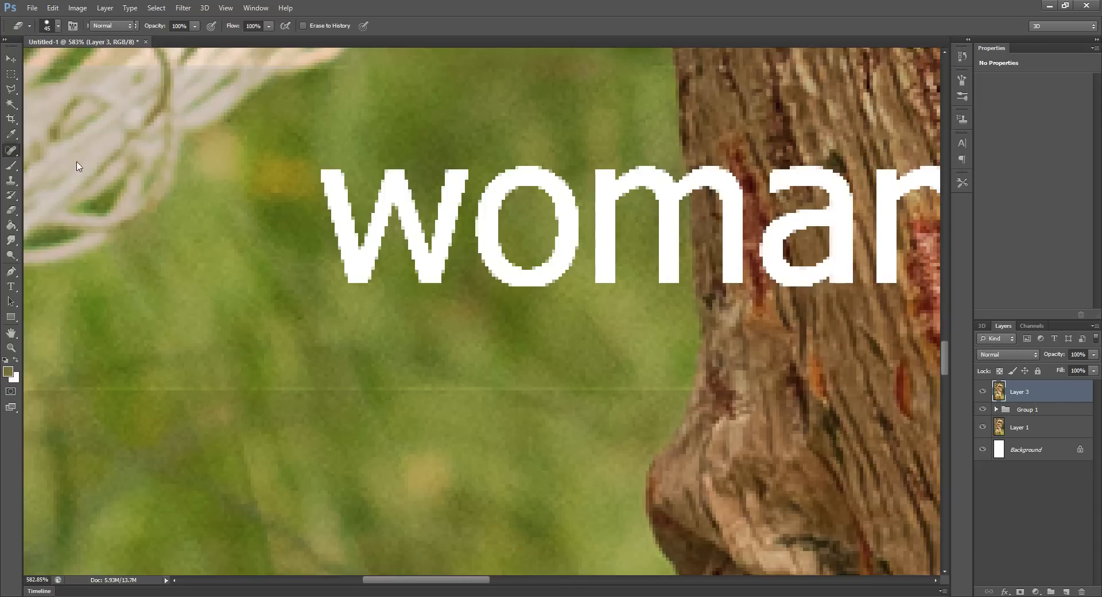
scroll(652, 384, down, 1)
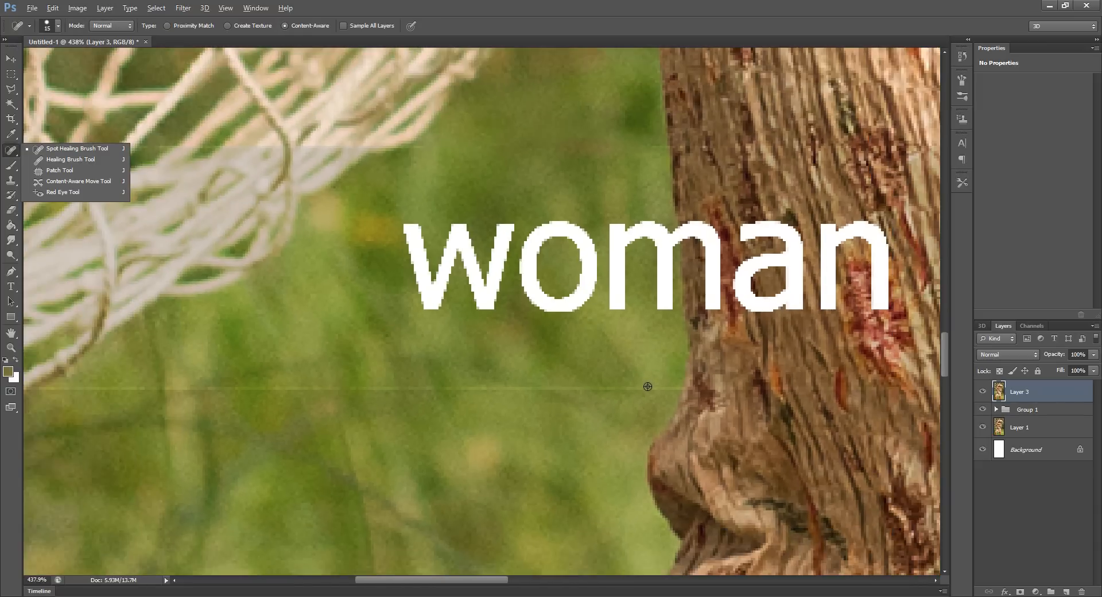
scroll(642, 381, down, 1)
mouse_move(643, 358)
mouse_down()
mouse_move(148, 357)
mouse_move(193, 359)
mouse_up()
Step: Heal the rest of the lower line up to the hammock and a spot on the upper edge beside the dress
drag(263, 317, 370, 336)
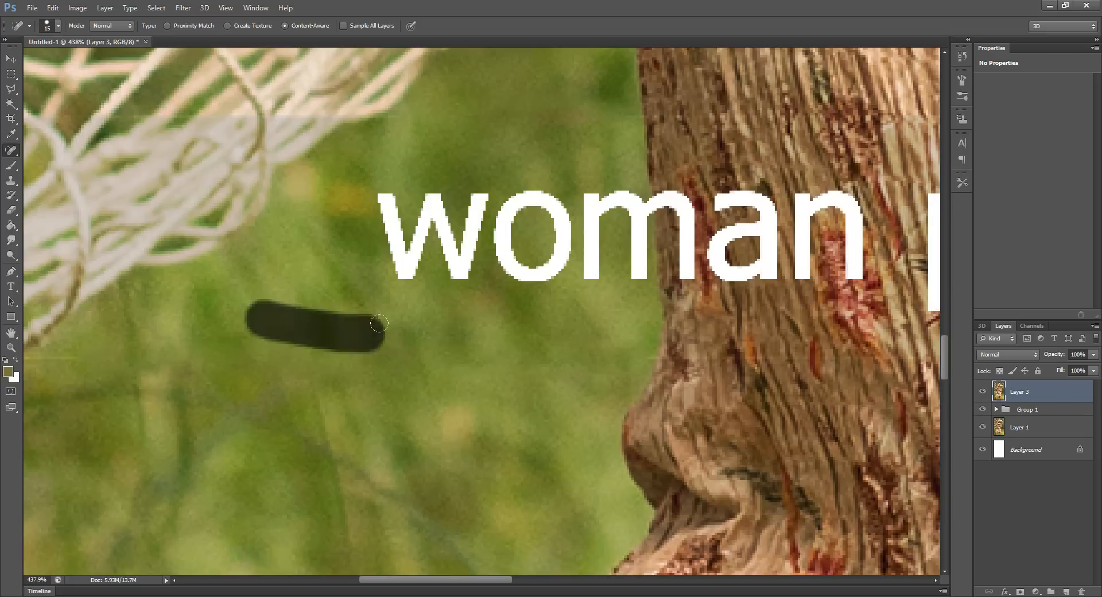
drag(232, 332, 405, 345)
drag(304, 388, 580, 393)
drag(313, 366, 396, 372)
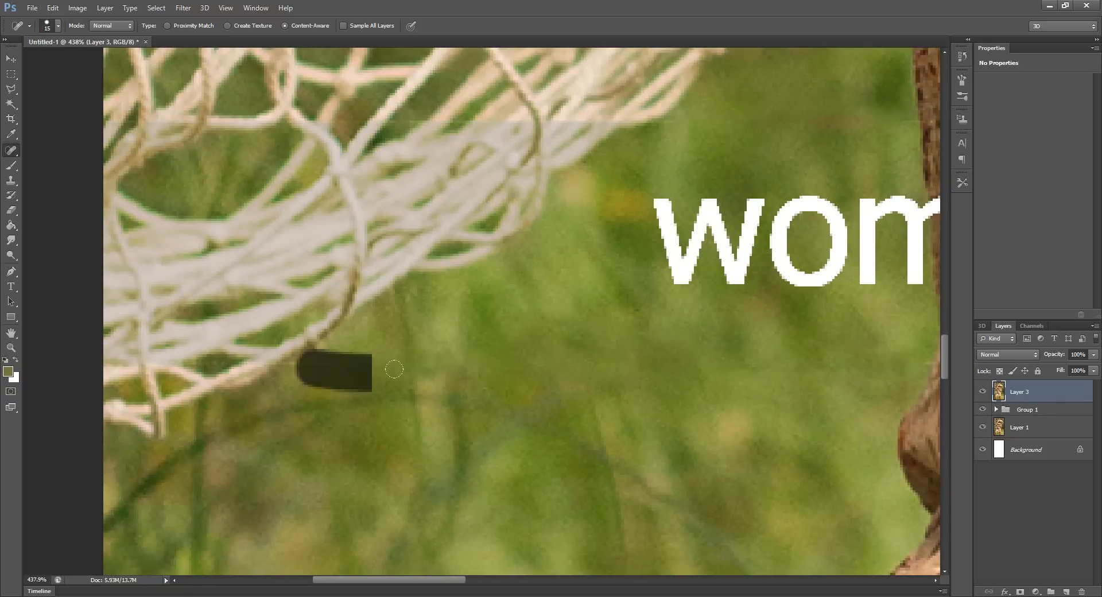
scroll(436, 399, down, 5)
drag(530, 364, 347, 370)
click(528, 229)
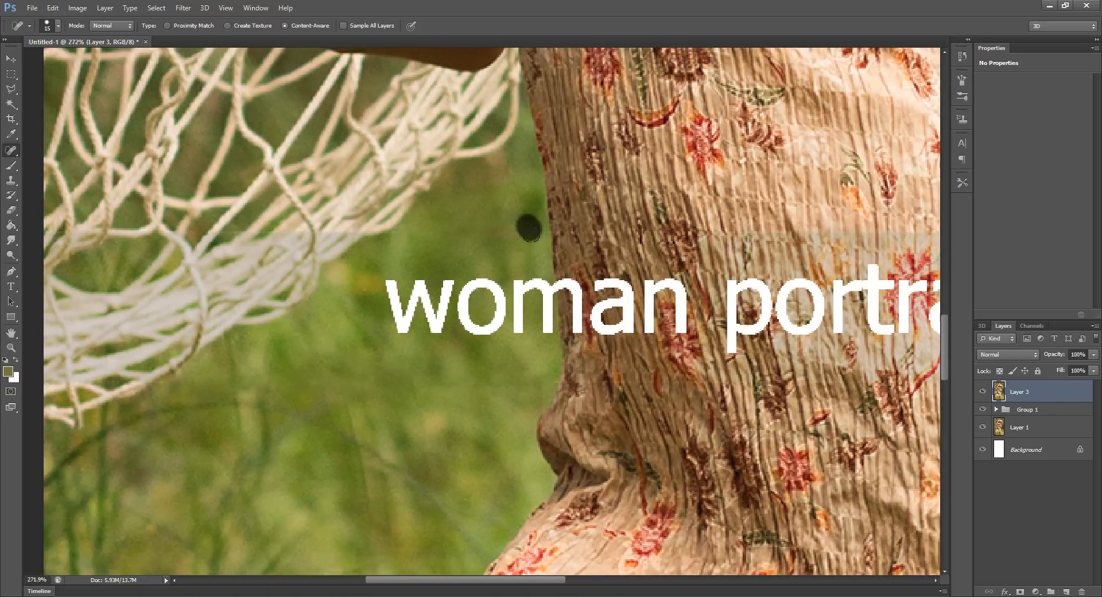
Step: Heal the band's upper edge across the branches and grass from the dress's hip to the photo's right border
drag(628, 339, 69, 350)
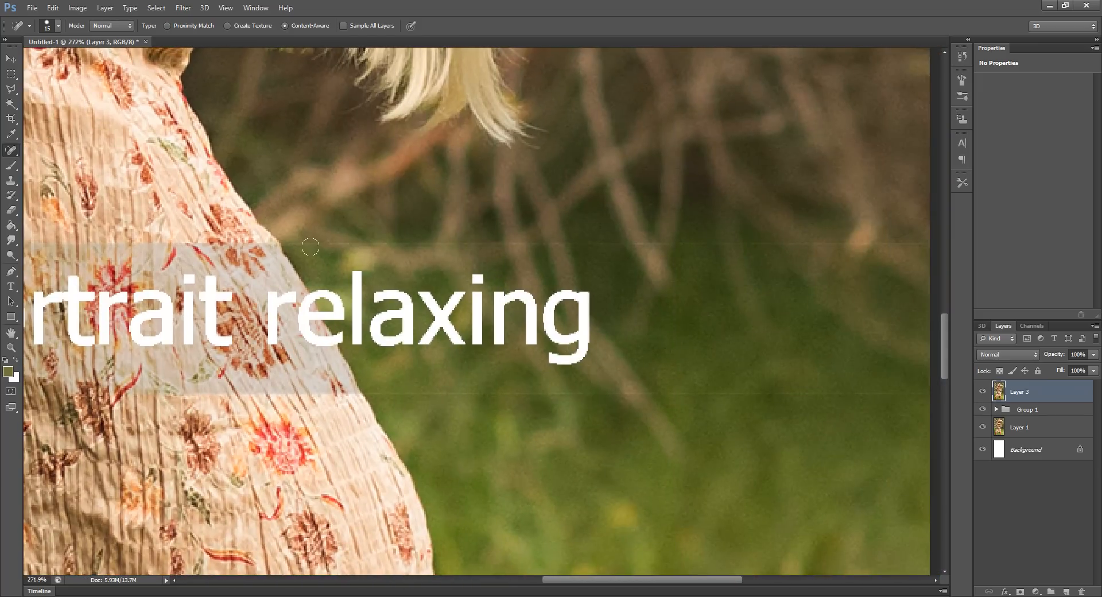
mouse_move(304, 246)
mouse_down()
mouse_move(410, 236)
mouse_move(356, 223)
mouse_move(356, 238)
mouse_move(676, 236)
mouse_up()
scroll(485, 284, down, 5)
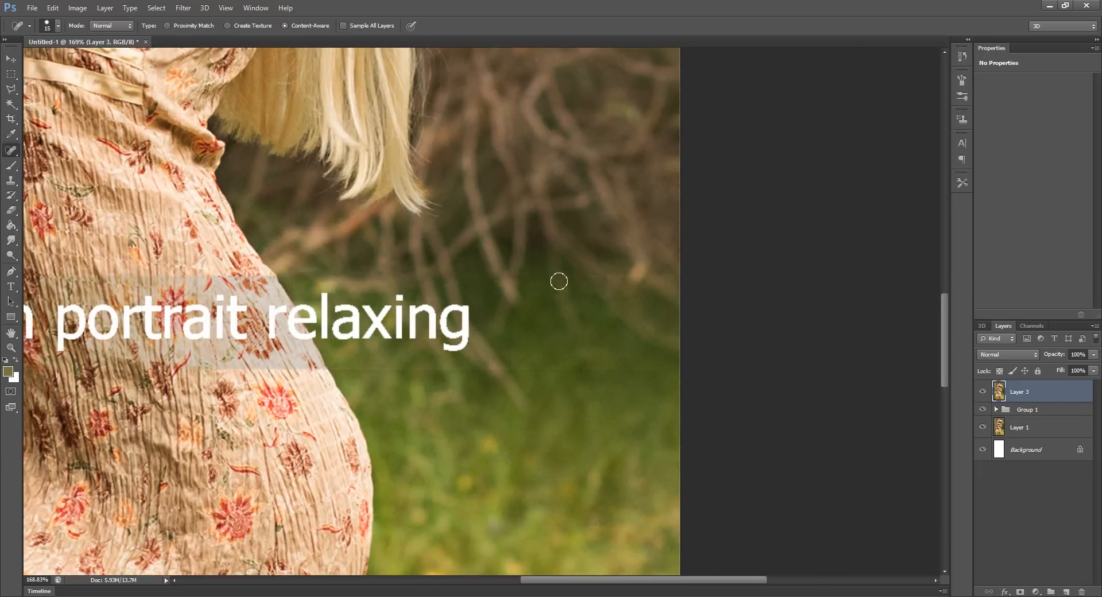
mouse_move(546, 280)
mouse_down()
mouse_move(646, 281)
mouse_move(628, 279)
mouse_up()
Step: Heal the band's lower edge across the grass between the dress's hip and the photo's right border
mouse_move(677, 370)
mouse_down()
mouse_move(520, 366)
mouse_move(535, 372)
mouse_up()
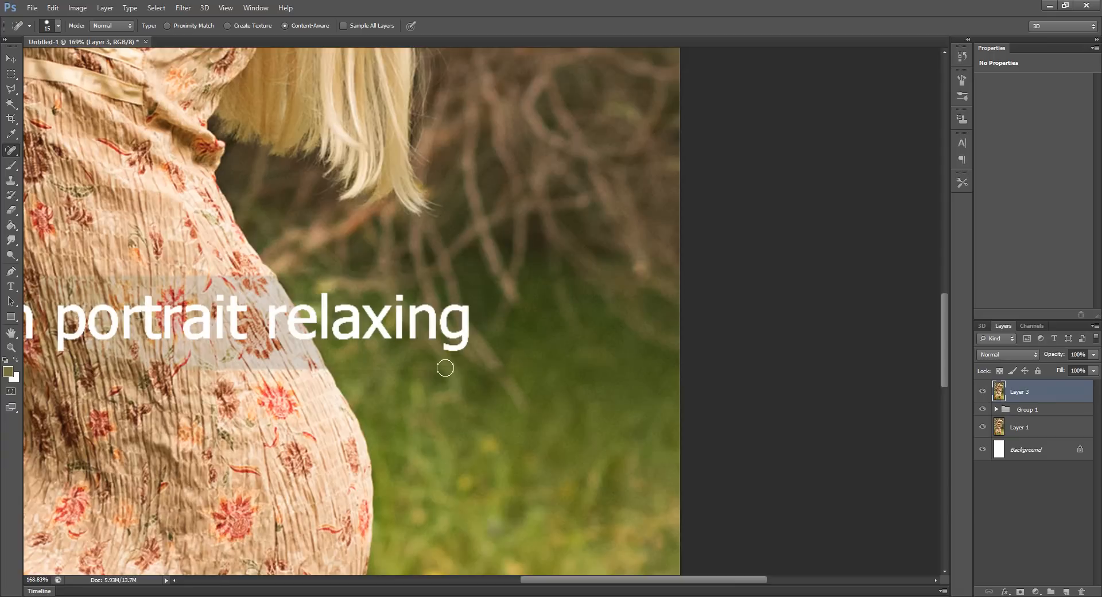
drag(338, 372, 411, 373)
drag(402, 373, 936, 377)
drag(441, 370, 301, 366)
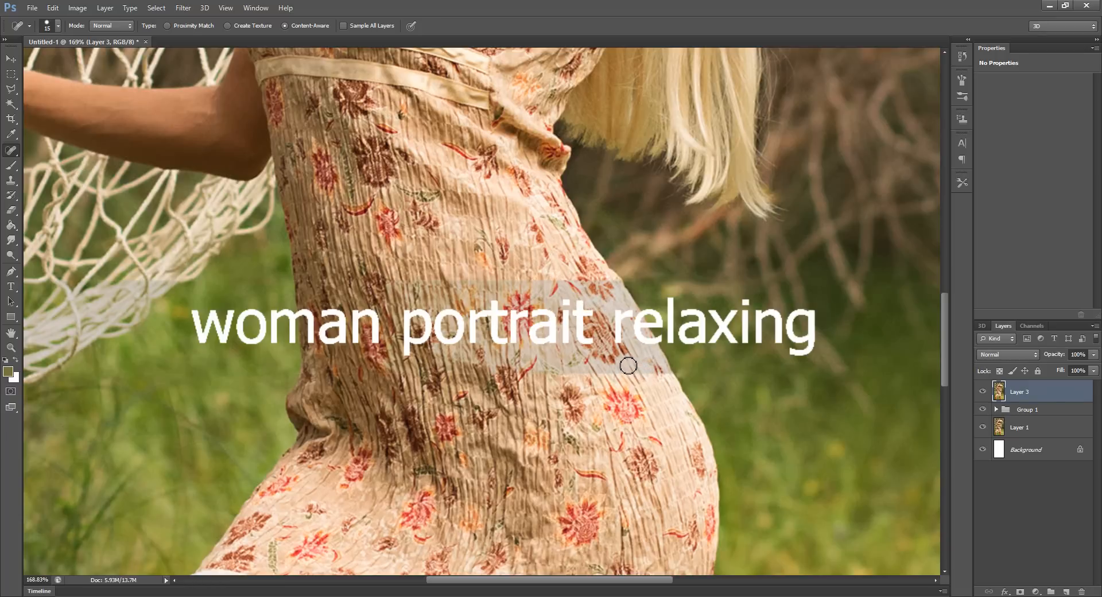
Step: Set up the Brush at size 30 with 63% opacity and 49% flow, using grass green sampled beside the word "woman"
key(v)
key(e)
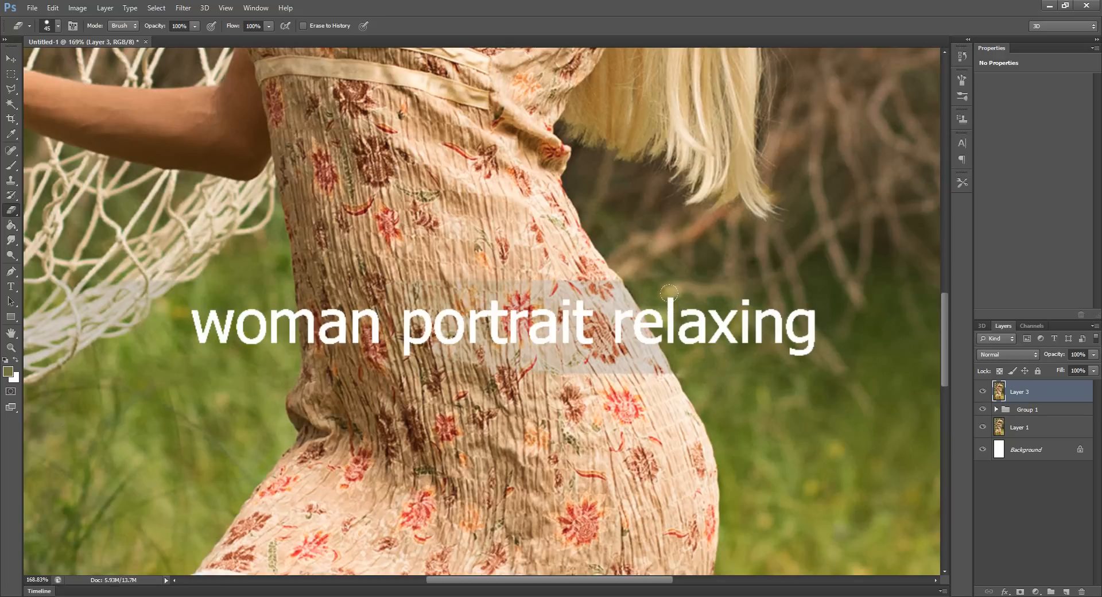
key(b)
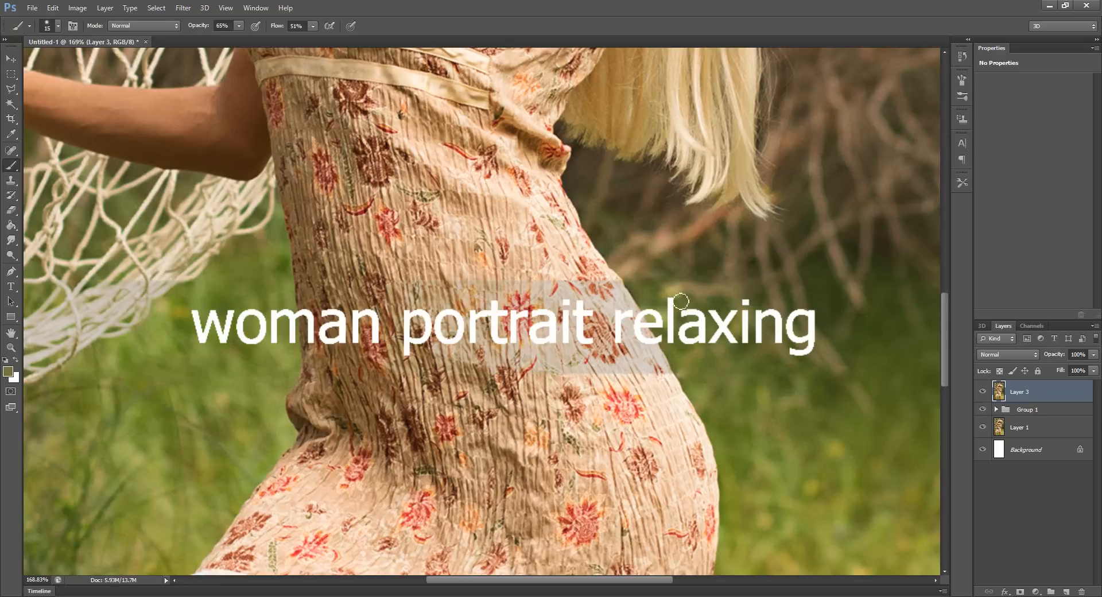
drag(269, 312, 311, 312)
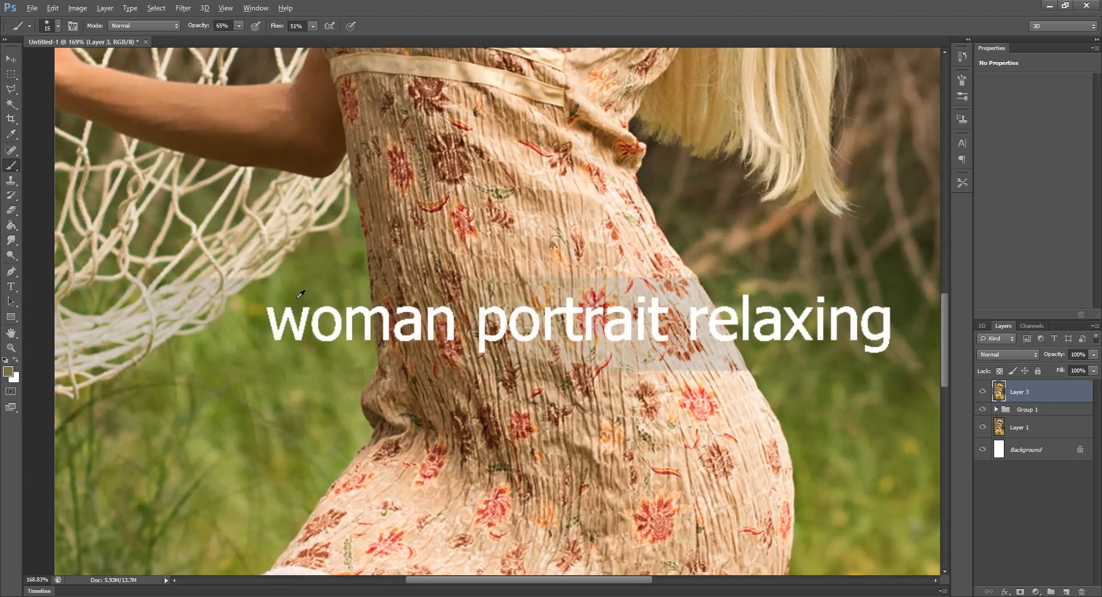
alt+click(297, 298)
key(bracketright)
key(bracketright)
key(bracketright)
alt+click(281, 302)
mouse_move(276, 305)
mouse_down()
mouse_move(268, 330)
mouse_move(262, 305)
mouse_move(274, 327)
mouse_move(273, 305)
mouse_up()
drag(200, 32, 197, 31)
drag(279, 32, 276, 32)
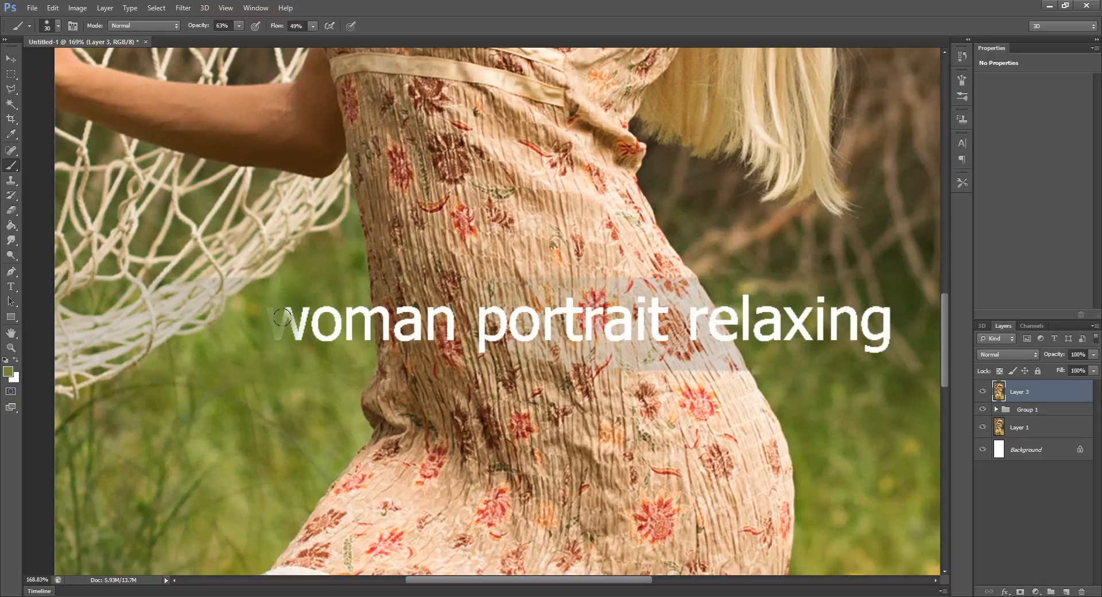
Step: Paint over the letters "wo" and the start of the "m" between the hammock and the dress with sampled grass greens
mouse_move(282, 316)
mouse_down()
mouse_move(297, 354)
mouse_move(295, 305)
mouse_move(297, 332)
mouse_move(287, 324)
mouse_move(300, 341)
mouse_move(268, 320)
mouse_move(274, 335)
mouse_move(327, 297)
mouse_move(309, 316)
mouse_move(314, 348)
mouse_move(320, 319)
mouse_move(336, 363)
mouse_move(329, 325)
mouse_move(353, 341)
mouse_move(339, 318)
mouse_move(350, 347)
mouse_up()
alt+click(326, 295)
alt+click(352, 344)
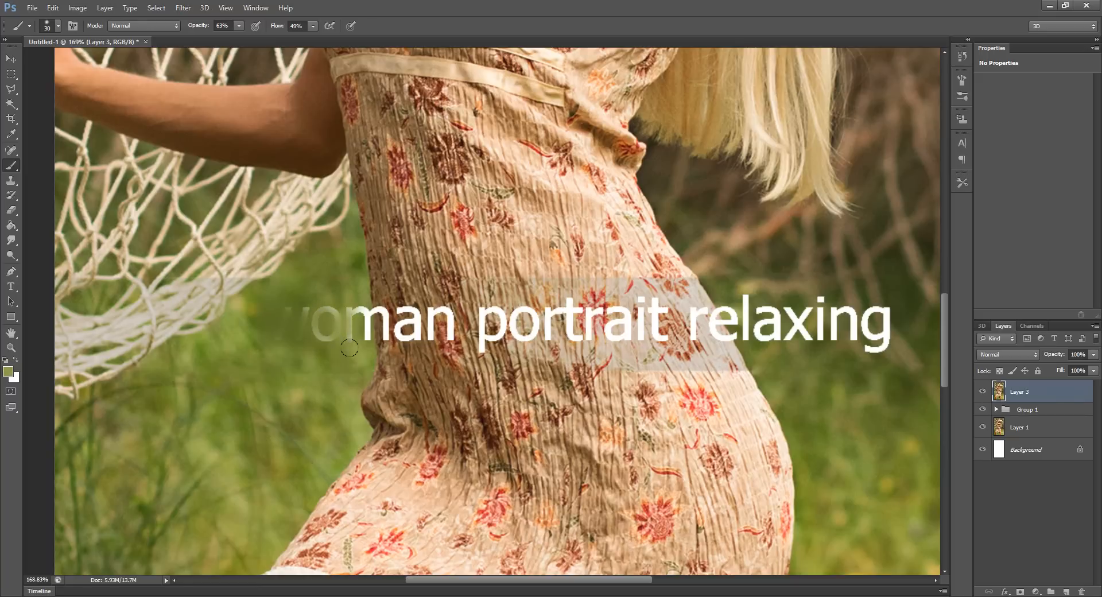
mouse_move(321, 301)
mouse_down()
mouse_move(306, 331)
mouse_move(328, 330)
mouse_up()
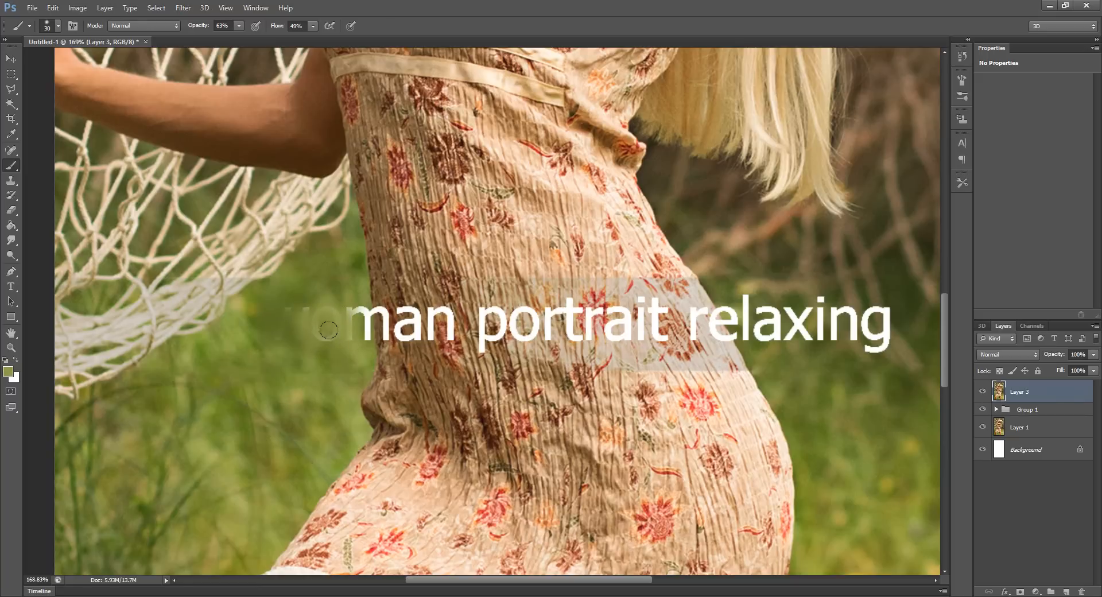
alt+click(300, 294)
mouse_move(324, 321)
mouse_down()
mouse_move(215, 322)
mouse_move(240, 311)
mouse_move(227, 335)
mouse_move(210, 337)
mouse_move(226, 338)
mouse_move(234, 323)
mouse_move(245, 340)
mouse_move(239, 303)
mouse_move(241, 337)
mouse_move(255, 345)
mouse_move(243, 306)
mouse_up()
alt+click(251, 348)
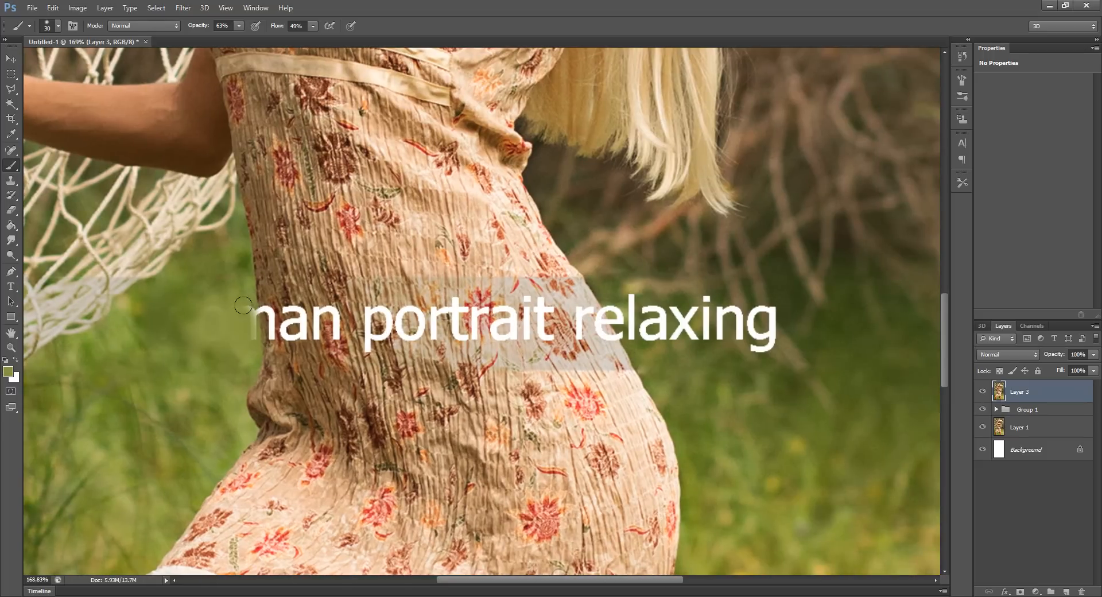
Step: Paint over the letter "l" of "relaxing" beside the dress's hip with grass green sampled next to it
alt+click(618, 294)
mouse_move(617, 295)
mouse_down()
mouse_move(638, 323)
mouse_move(630, 292)
mouse_move(649, 294)
mouse_move(632, 293)
mouse_move(652, 311)
mouse_move(665, 352)
mouse_move(635, 325)
mouse_move(629, 333)
mouse_move(640, 306)
mouse_move(655, 352)
mouse_move(614, 302)
mouse_move(626, 320)
mouse_move(647, 315)
mouse_move(656, 336)
mouse_up()
alt+click(668, 349)
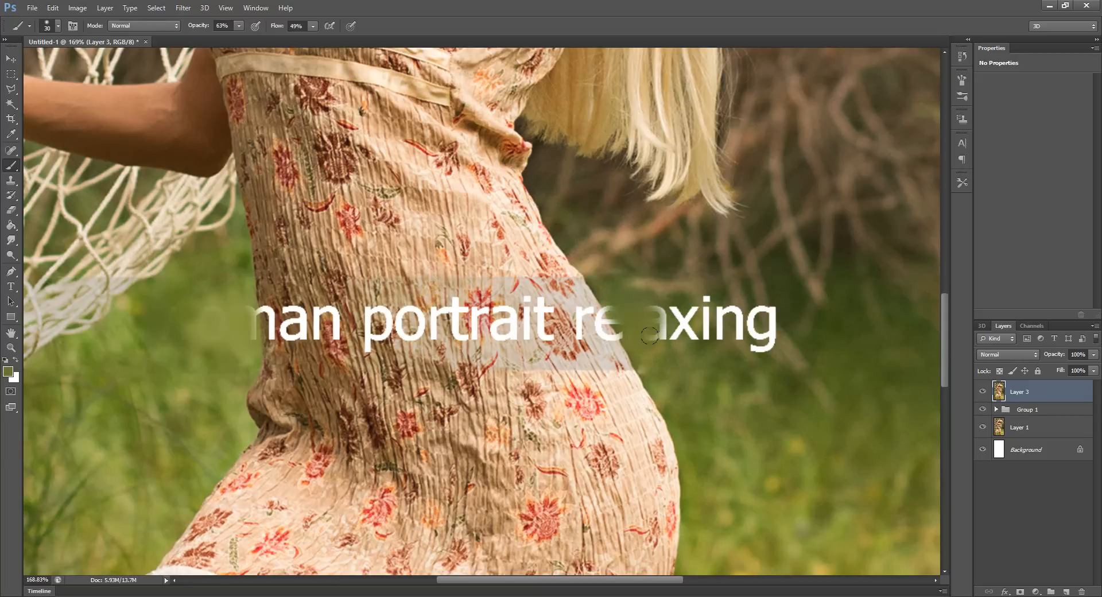
Step: Try to remove the letter "i" of "relaxing" with the Spot Healing Brush
click(11, 151)
drag(708, 296, 708, 348)
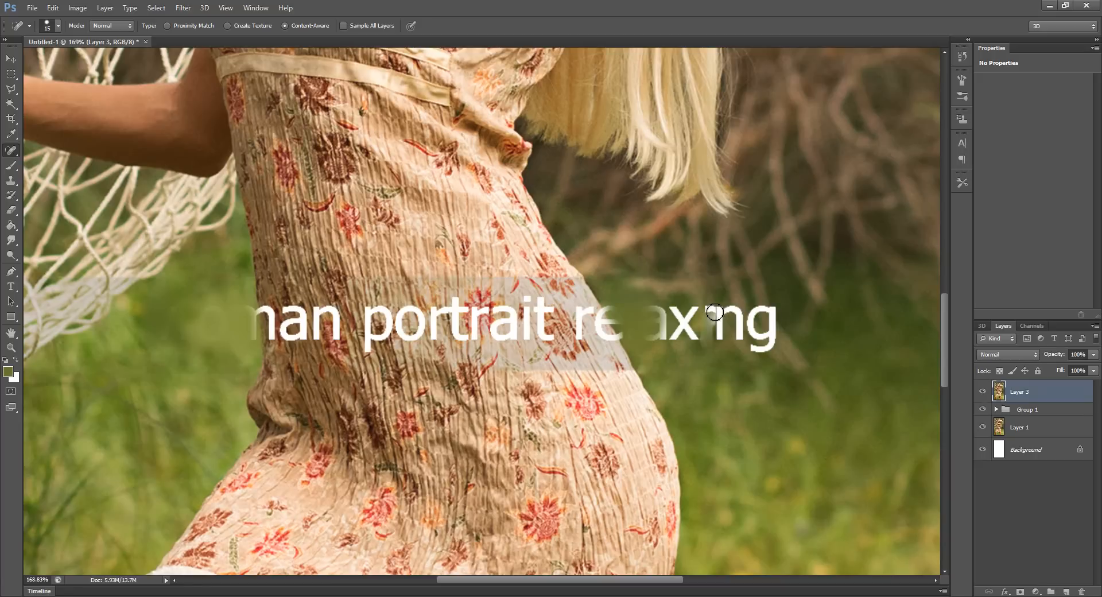
click(722, 315)
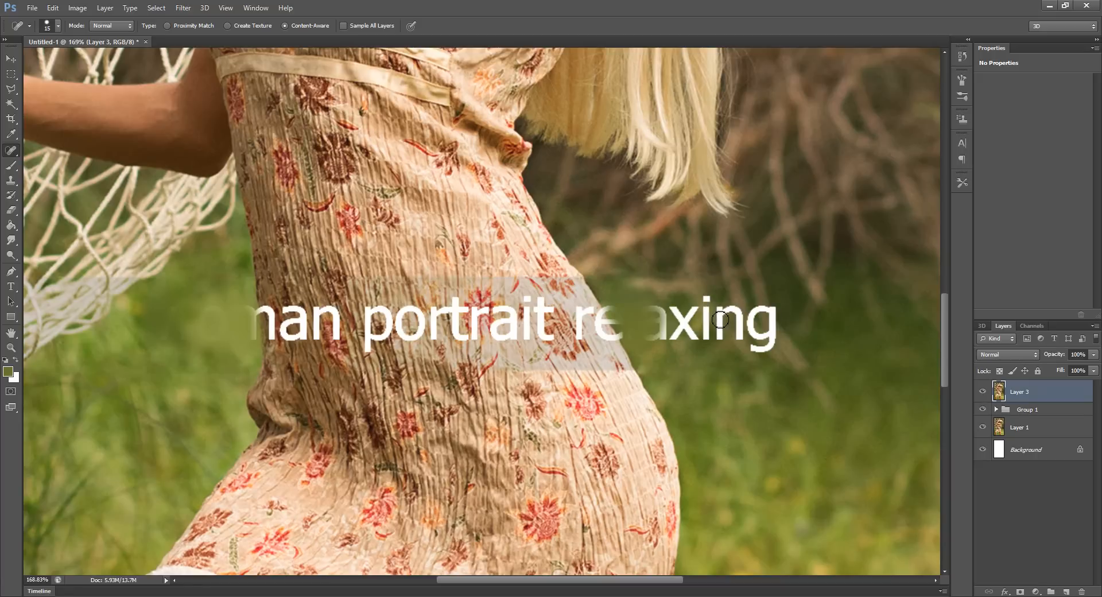
Step: Paint over the letters "axing" with sampled background greens, raising the Brush to 85% opacity and 59% flow
key(b)
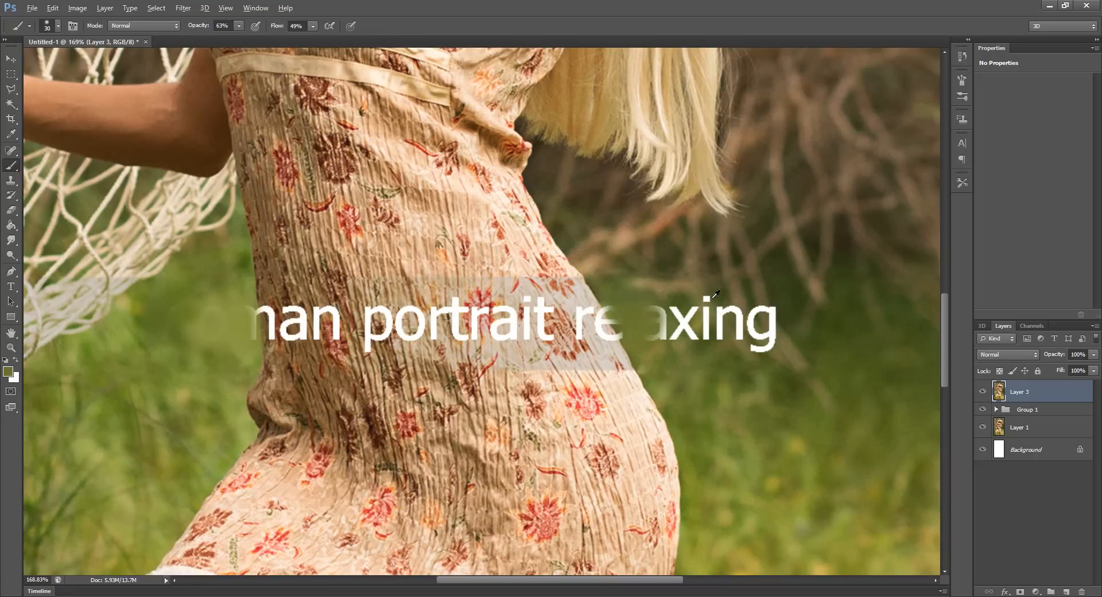
mouse_move(675, 301)
mouse_down()
mouse_move(652, 310)
mouse_move(671, 336)
mouse_move(648, 323)
mouse_up()
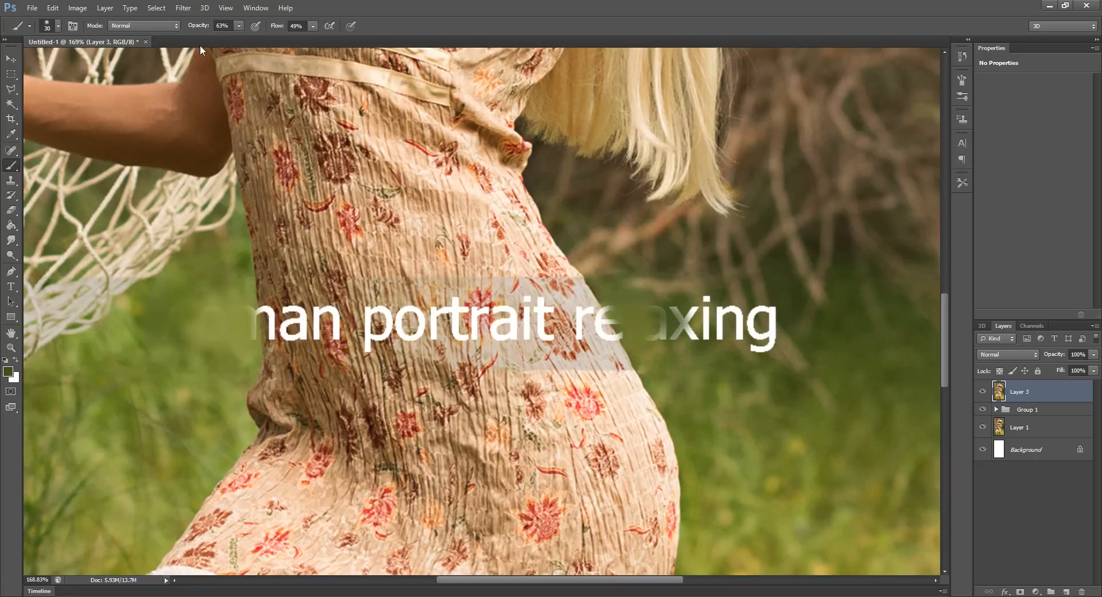
drag(273, 26, 279, 26)
mouse_move(674, 312)
mouse_down()
mouse_move(664, 338)
mouse_move(661, 310)
mouse_move(696, 342)
mouse_move(716, 339)
mouse_move(653, 323)
mouse_move(683, 305)
mouse_move(726, 309)
mouse_move(708, 315)
mouse_move(721, 308)
mouse_move(696, 305)
mouse_move(704, 295)
mouse_move(697, 327)
mouse_move(732, 341)
mouse_move(729, 291)
mouse_move(758, 311)
mouse_move(712, 328)
mouse_move(733, 319)
mouse_move(577, 302)
mouse_move(601, 320)
mouse_up()
alt+click(716, 348)
alt+click(726, 300)
alt+click(809, 294)
alt+click(740, 343)
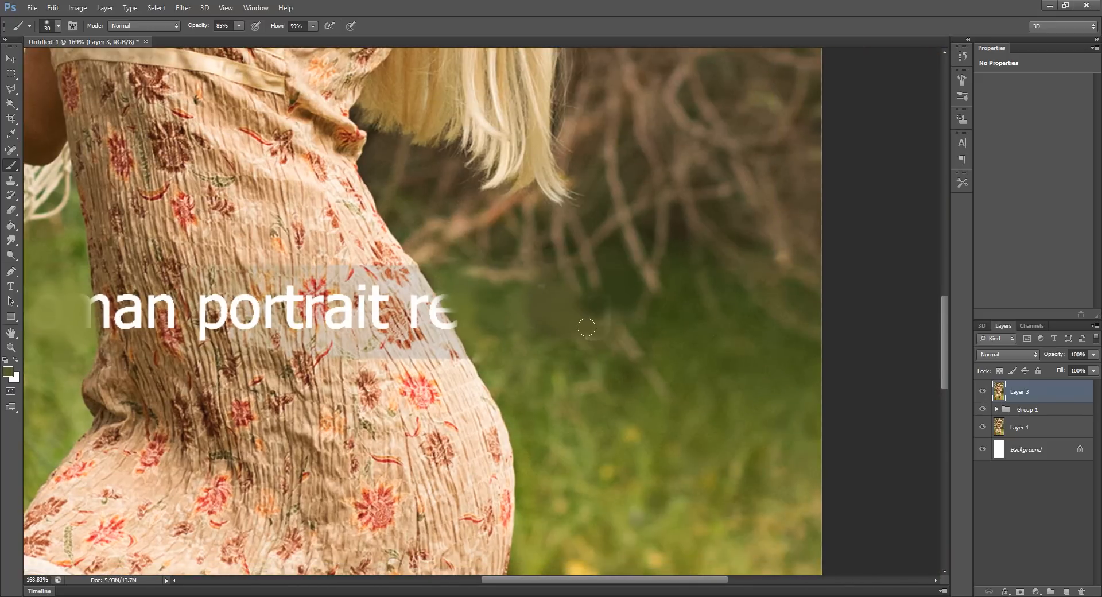
Step: Repaint the thin branches where "axing" stood, using a size 15 brush and colors sampled from the adjacent branch ends
alt+click(621, 284)
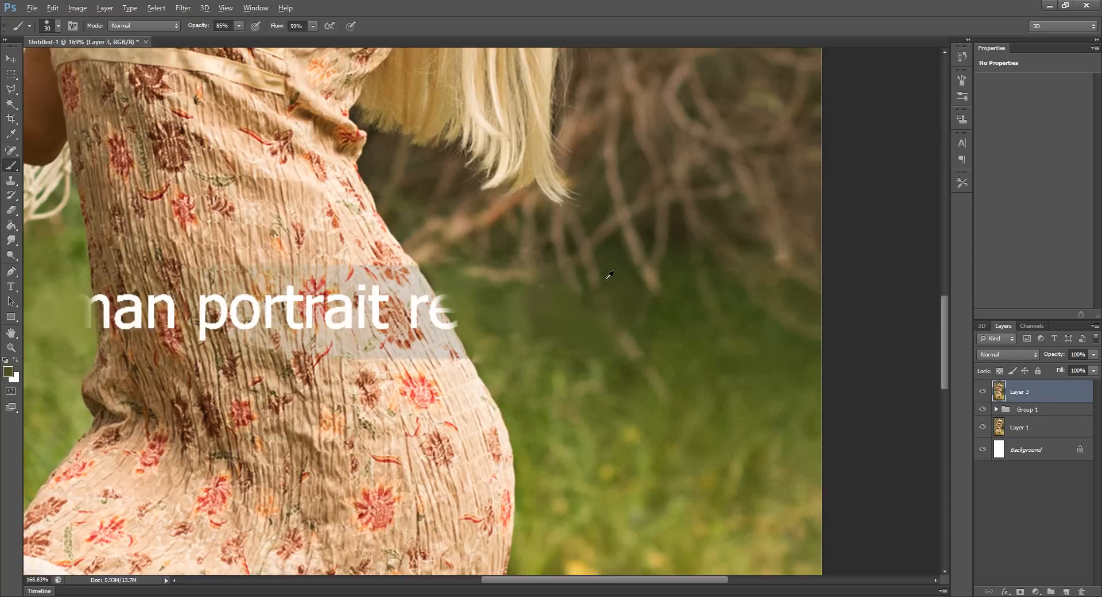
key(bracketleft)
key(bracketleft)
key(bracketleft)
alt+click(574, 284)
drag(573, 284, 617, 346)
alt+click(592, 284)
mouse_move(595, 286)
mouse_down()
mouse_move(635, 347)
mouse_move(603, 301)
mouse_up()
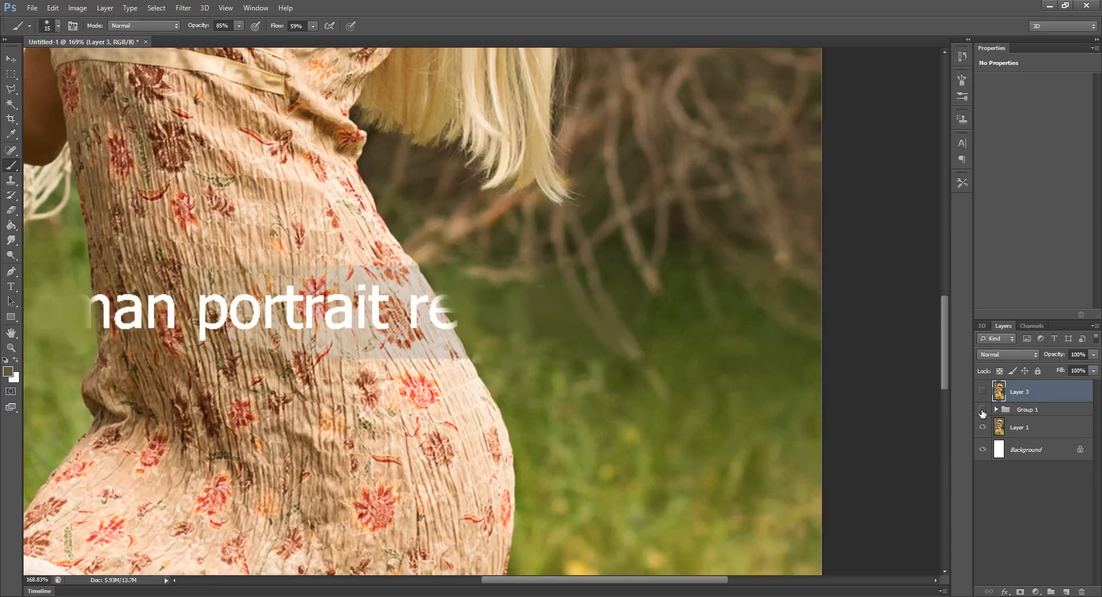
Step: Compare with the original by toggling Layer 3 and Group 1, and touch up the branches and nearby grass with sampled colors
drag(983, 410, 983, 392)
mouse_move(596, 326)
mouse_down()
mouse_move(586, 315)
mouse_move(610, 344)
mouse_up()
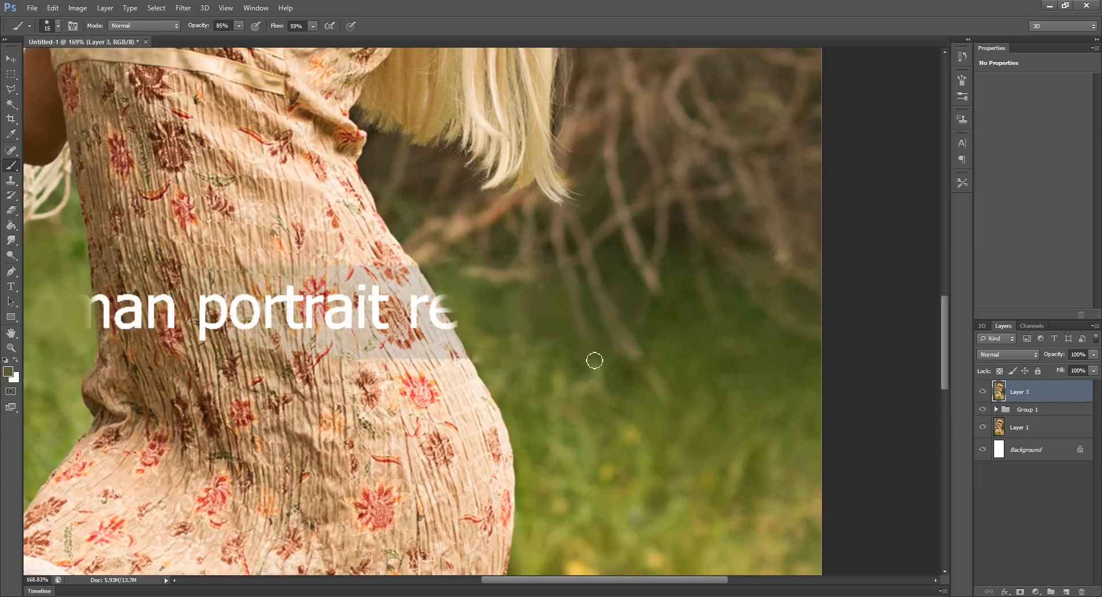
alt+click(634, 348)
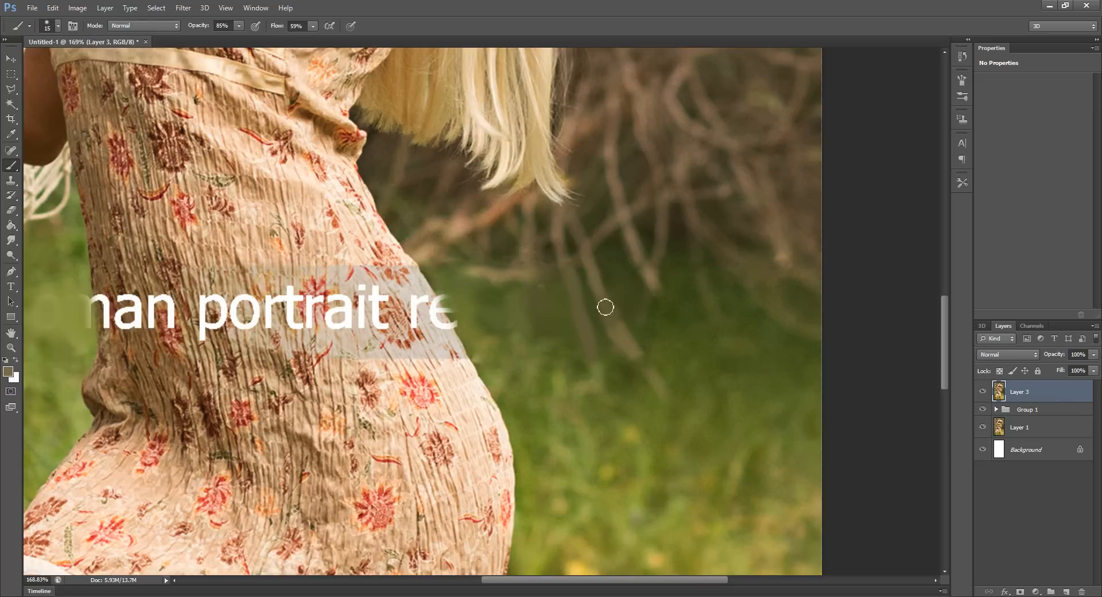
alt+click(546, 301)
key(bracketright)
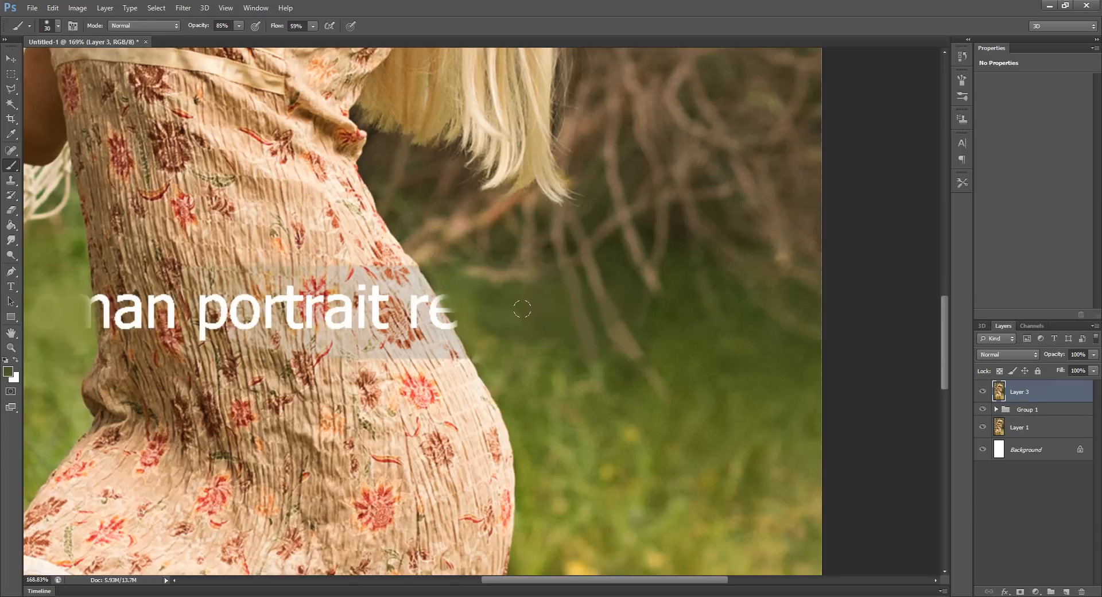
Step: Smooth the painted grass patch between the hammock and the dress with the Spot Healing Brush at size 30
drag(428, 319, 918, 410)
drag(529, 428, 414, 426)
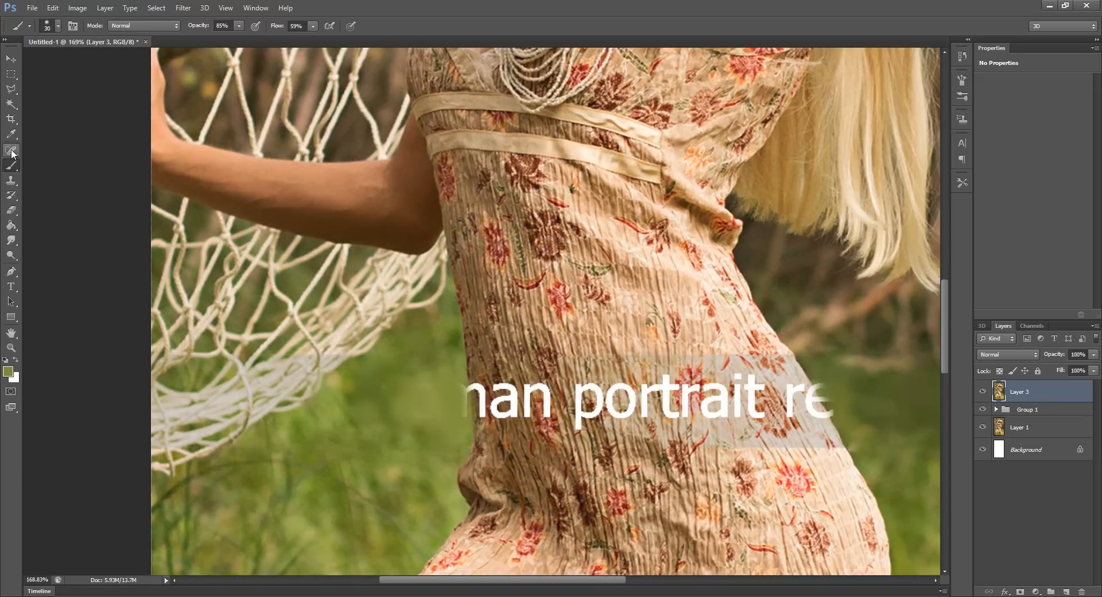
drag(10, 149, 33, 151)
key(bracketright)
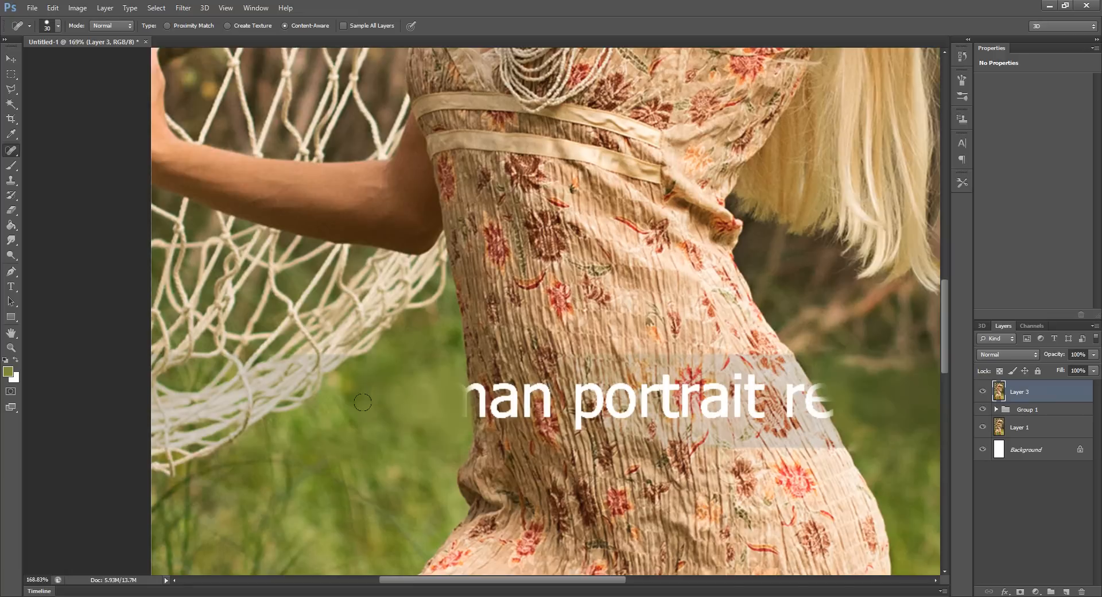
mouse_move(447, 384)
mouse_down()
mouse_move(445, 406)
mouse_move(417, 398)
mouse_up()
click(453, 414)
click(434, 399)
Step: Heal the painted grass beside the dress's hip and blend the repainted branches into the background
mouse_move(482, 408)
mouse_down()
mouse_move(357, 406)
mouse_move(232, 373)
mouse_move(60, 381)
mouse_up()
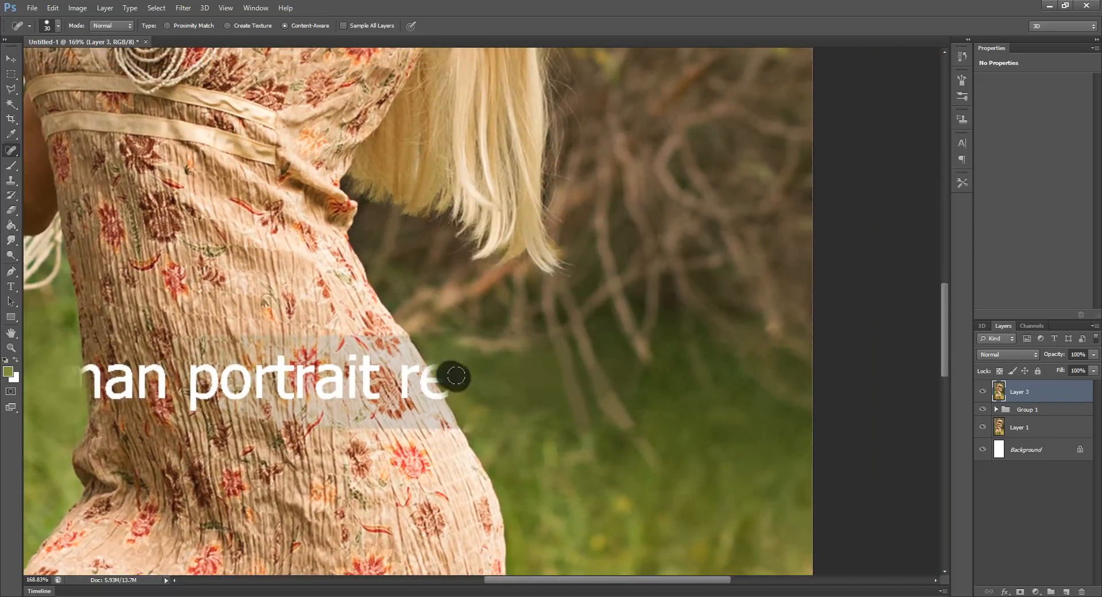
drag(476, 396, 480, 407)
mouse_move(482, 369)
mouse_down()
mouse_move(484, 397)
mouse_move(501, 376)
mouse_move(499, 402)
mouse_up()
mouse_move(556, 372)
mouse_down()
mouse_move(512, 394)
mouse_move(577, 417)
mouse_move(588, 436)
mouse_up()
mouse_move(569, 345)
mouse_down()
mouse_move(554, 376)
mouse_move(571, 439)
mouse_up()
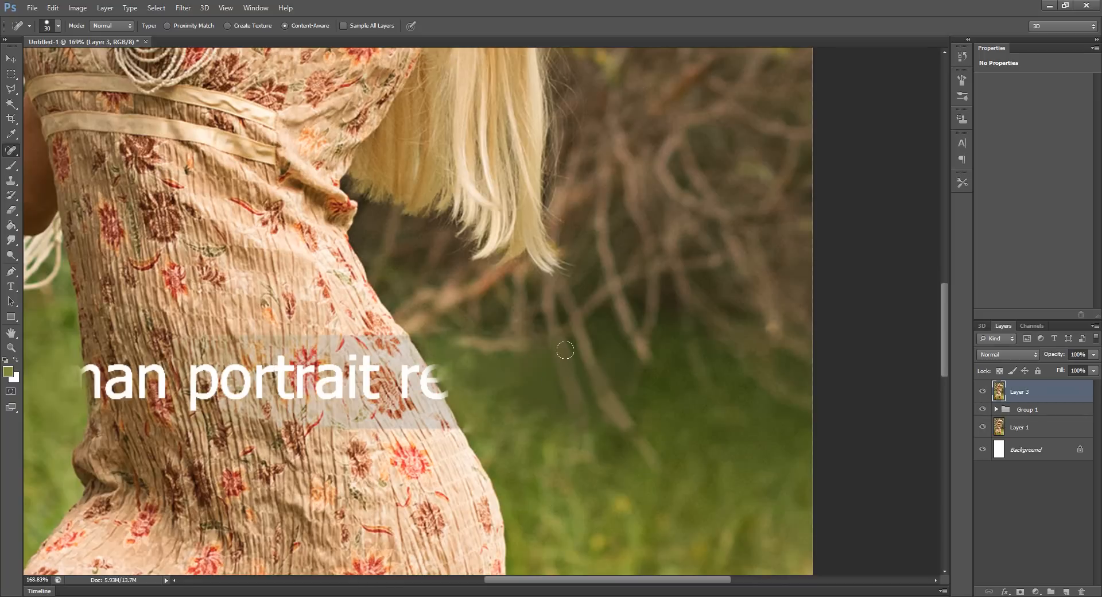
drag(565, 349, 610, 428)
drag(570, 344, 595, 411)
drag(590, 350, 636, 425)
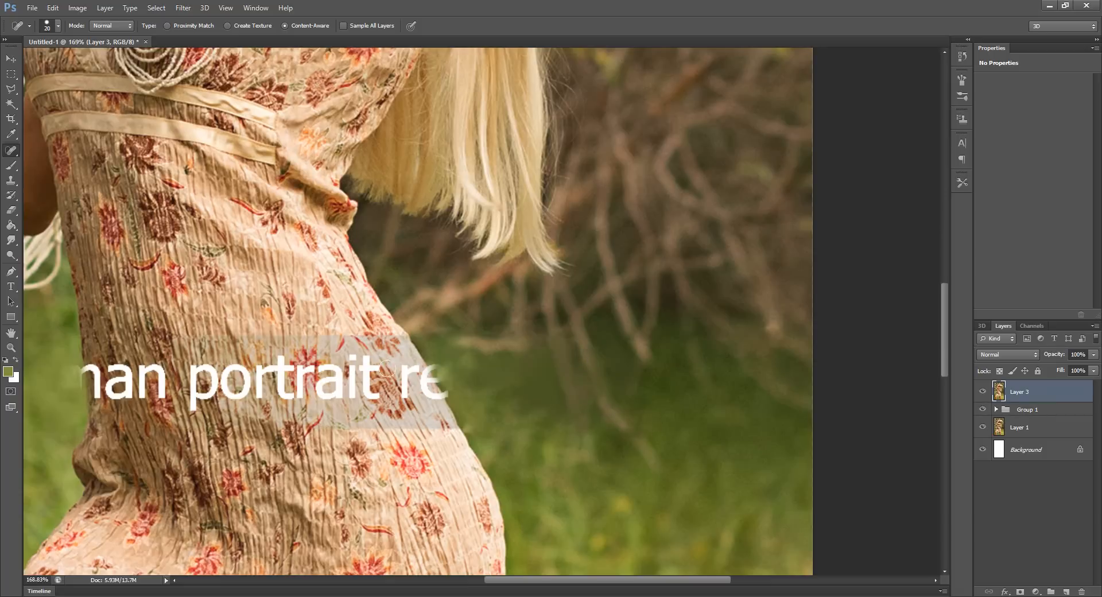
Step: Examine the dress's pleats and floral pattern around the remaining letters "man portrait re"
mouse_move(520, 385)
mouse_down()
mouse_move(576, 362)
mouse_move(652, 355)
mouse_up()
drag(367, 313, 364, 500)
mouse_move(513, 135)
mouse_down()
mouse_move(474, 319)
mouse_move(453, 48)
mouse_up()
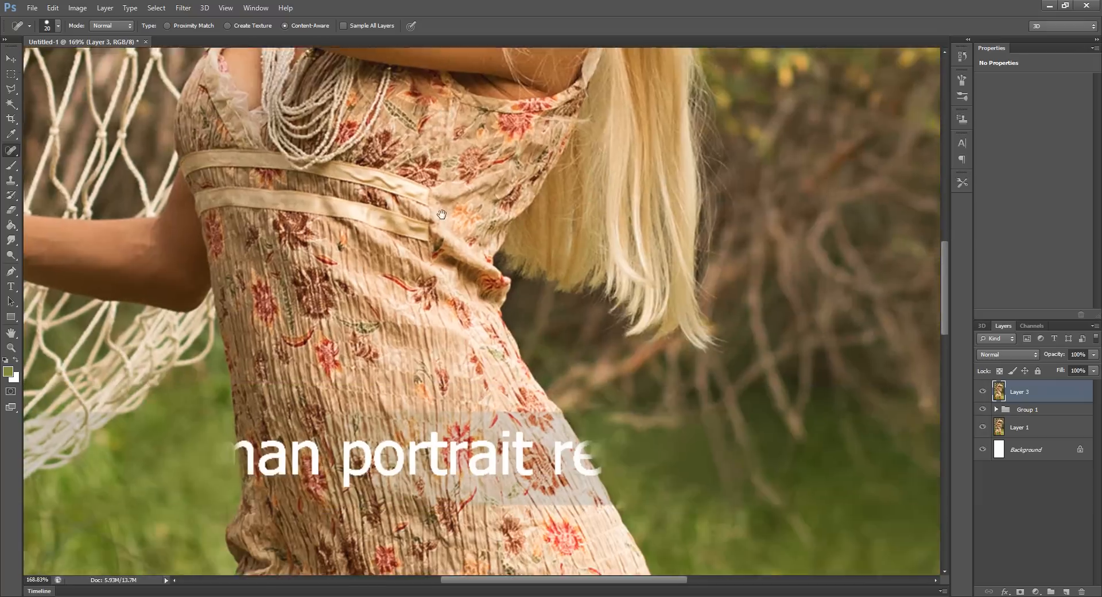
mouse_move(432, 417)
mouse_down()
mouse_move(409, 294)
mouse_move(391, 425)
mouse_up()
key(v)
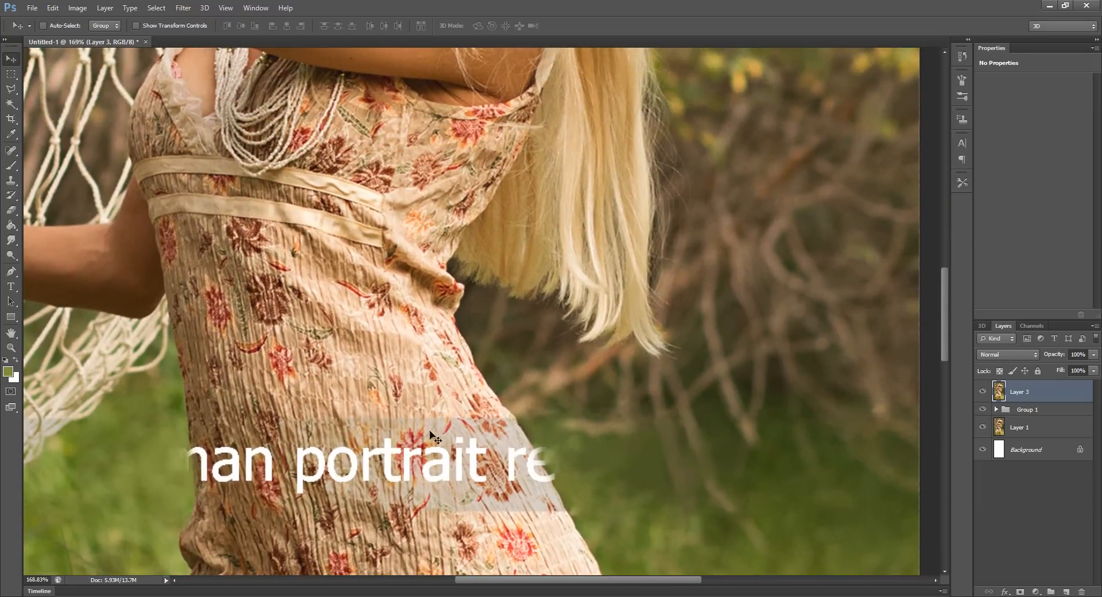
drag(464, 131, 333, 436)
drag(417, 181, 422, 320)
drag(360, 522, 383, 213)
drag(355, 473, 453, 204)
drag(453, 272, 441, 534)
drag(477, 207, 398, 384)
drag(373, 435, 460, 253)
drag(373, 484, 424, 275)
Step: Duplicate Layer 3 and heal away the letters "port" of "portrait" on the copy with the Spot Healing Brush
scroll(447, 287, up, 3)
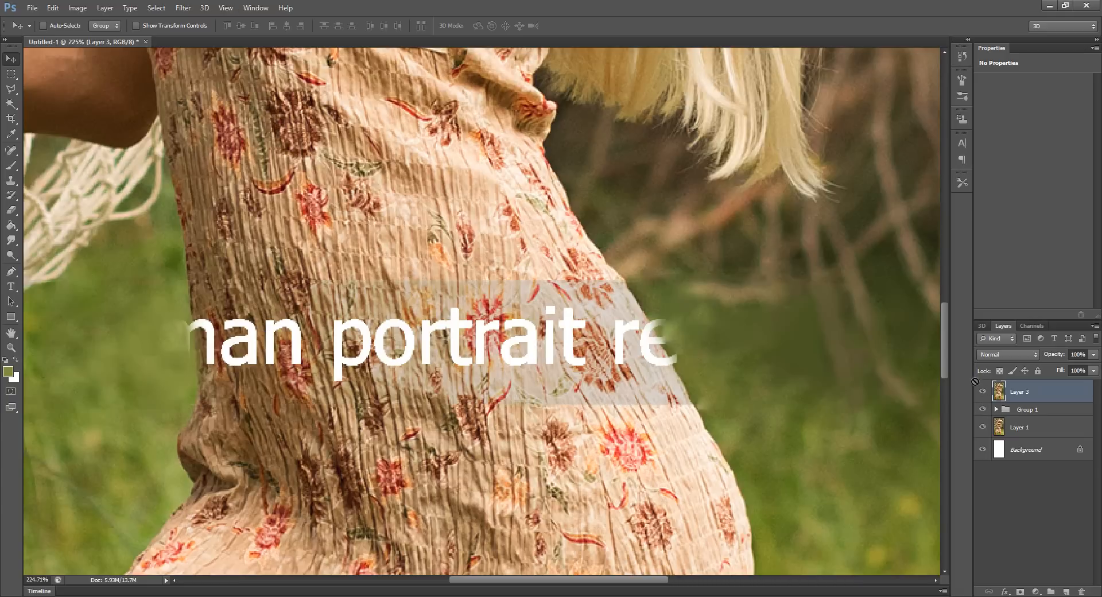
drag(1000, 392, 1005, 396)
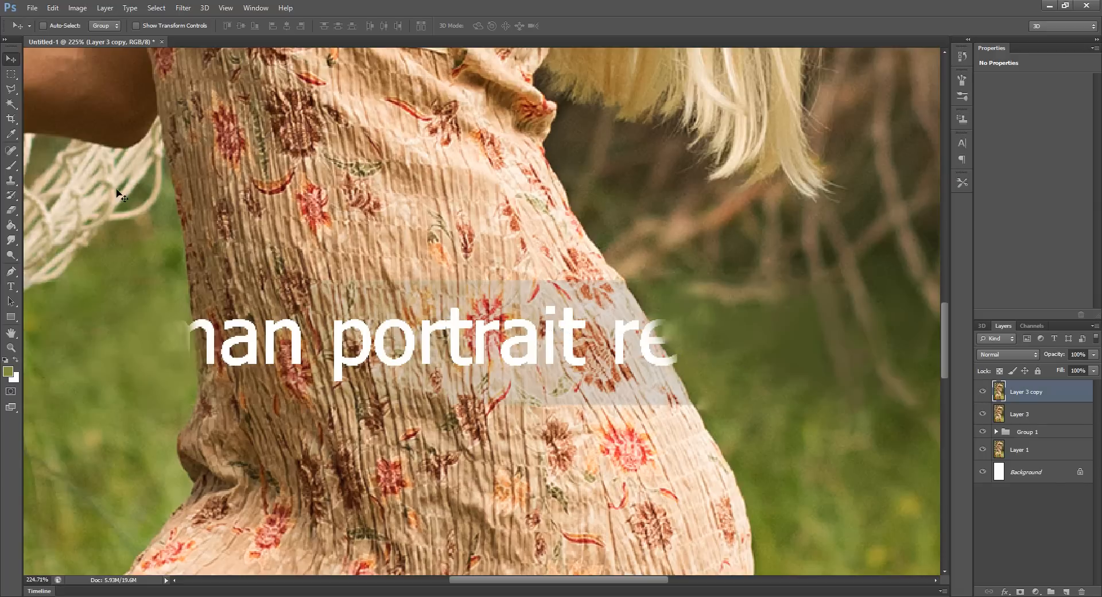
click(11, 150)
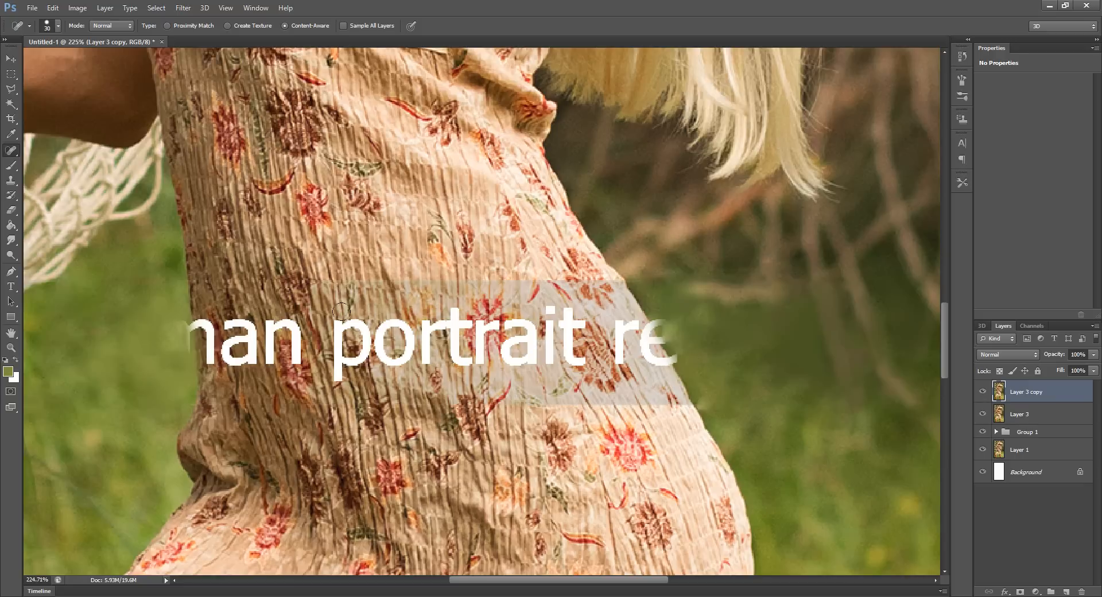
drag(336, 317, 343, 371)
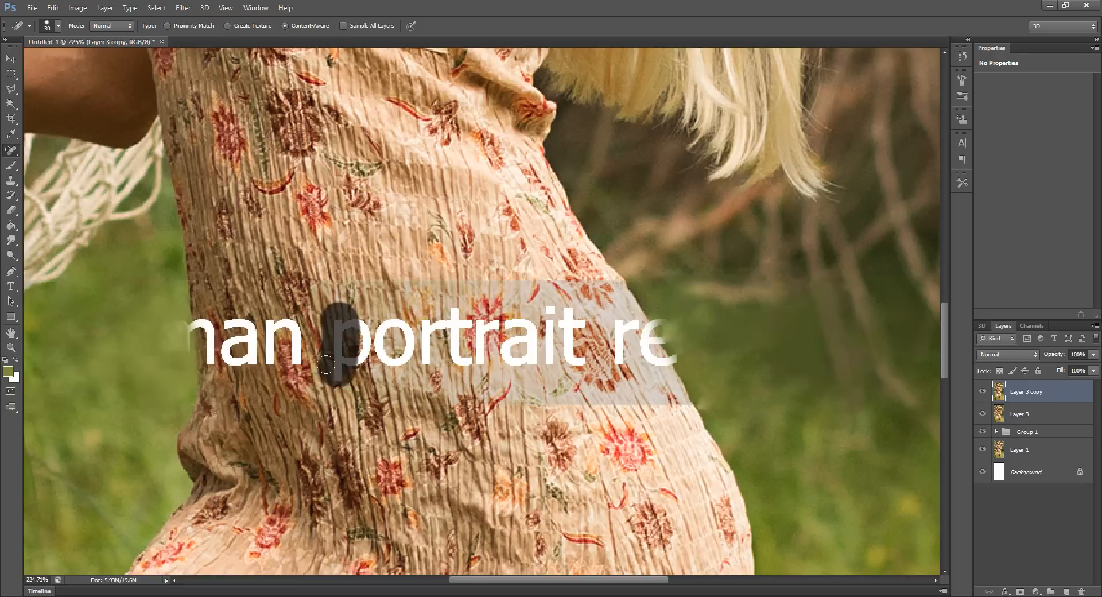
drag(340, 308, 368, 376)
drag(376, 311, 390, 348)
drag(414, 313, 410, 359)
drag(338, 310, 414, 365)
mouse_move(408, 310)
mouse_down()
mouse_move(454, 343)
mouse_move(480, 338)
mouse_move(457, 361)
mouse_up()
Step: Heal away the remaining letters of "man" on the dress and smooth the smudge they leave
drag(214, 310, 221, 339)
drag(242, 296, 244, 371)
drag(226, 290, 230, 365)
mouse_move(276, 293)
mouse_down()
mouse_move(287, 386)
mouse_move(303, 395)
mouse_up()
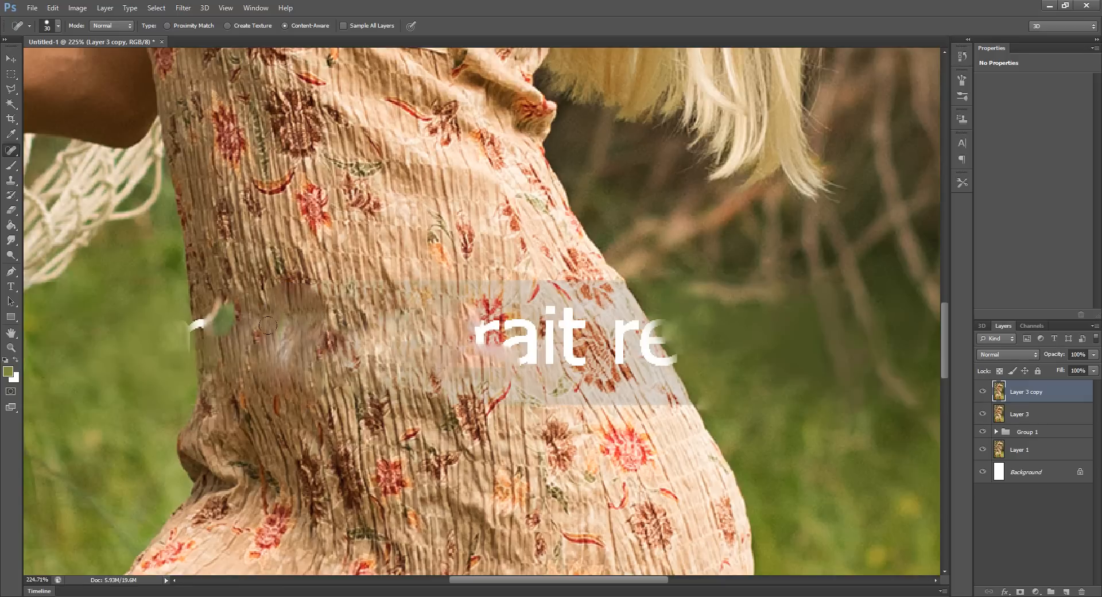
drag(280, 319, 270, 342)
mouse_move(227, 293)
mouse_down()
mouse_move(232, 382)
mouse_move(225, 362)
mouse_up()
Step: Heal away the letters "rait" and parts of the band's upper edge on the dress with a size 40 Spot Healing Brush
drag(403, 351, 286, 365)
drag(345, 313, 373, 359)
drag(396, 310, 398, 382)
mouse_move(414, 310)
mouse_down()
mouse_move(433, 373)
mouse_move(451, 376)
mouse_up()
drag(354, 283, 402, 333)
drag(296, 296, 322, 296)
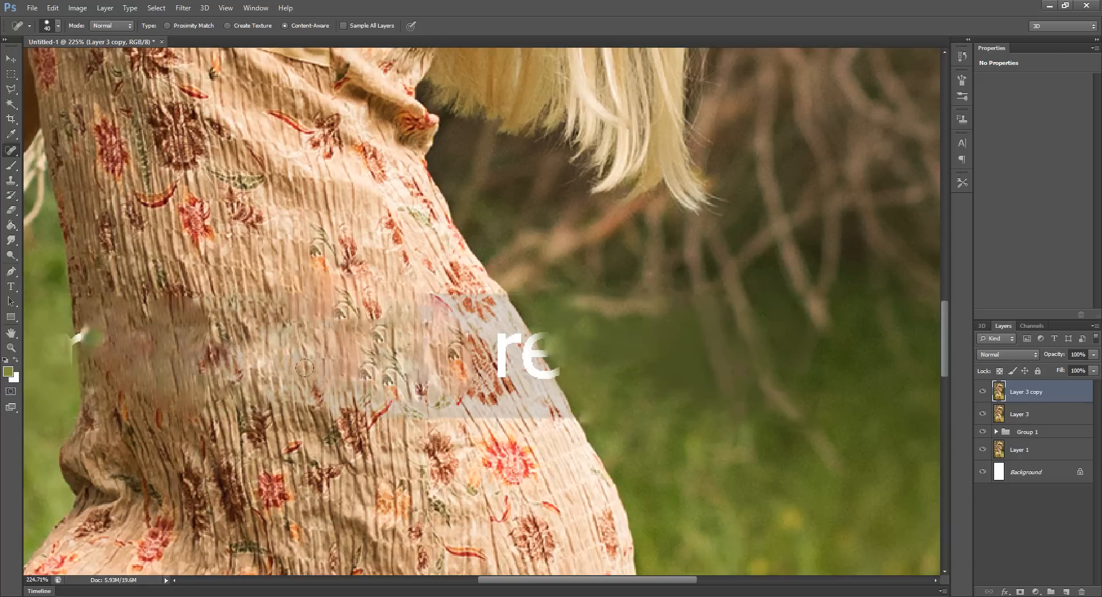
Step: Heal the smudged areas across the middle of the dress and the leftover letter fragment at its waist-side edge
drag(258, 353, 382, 402)
drag(267, 330, 322, 339)
mouse_move(81, 329)
mouse_down()
mouse_move(106, 322)
mouse_move(109, 361)
mouse_move(103, 299)
mouse_move(93, 293)
mouse_move(104, 363)
mouse_up()
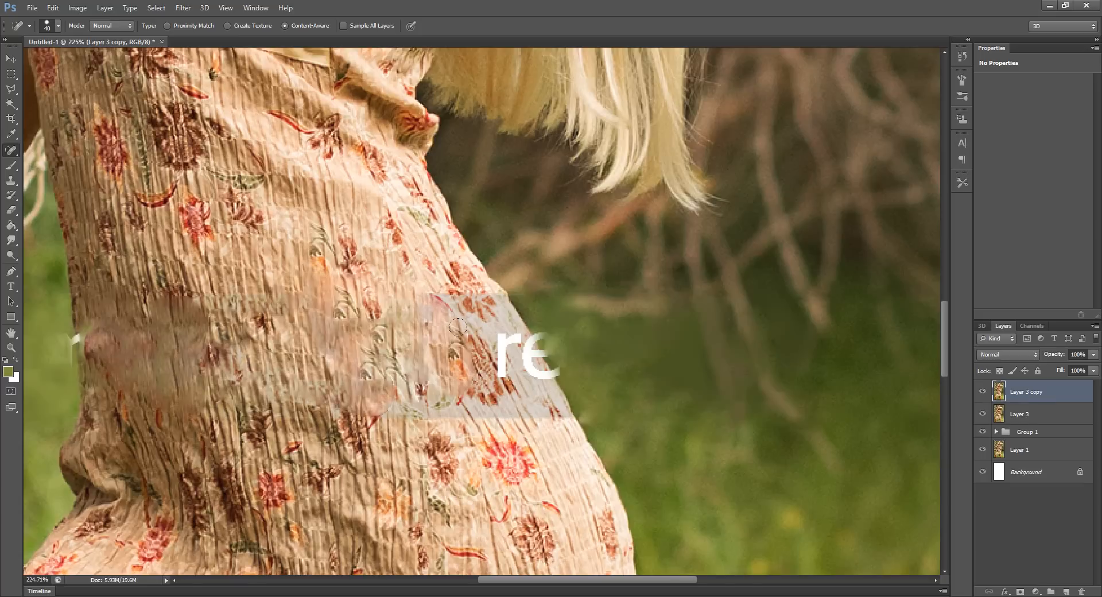
Step: Heal away the letter "r" of "relaxing" and the band's upper part on the dress with the Spot Healing Brush
mouse_move(475, 345)
mouse_down()
mouse_move(486, 366)
mouse_move(490, 344)
mouse_move(497, 351)
mouse_up()
click(491, 330)
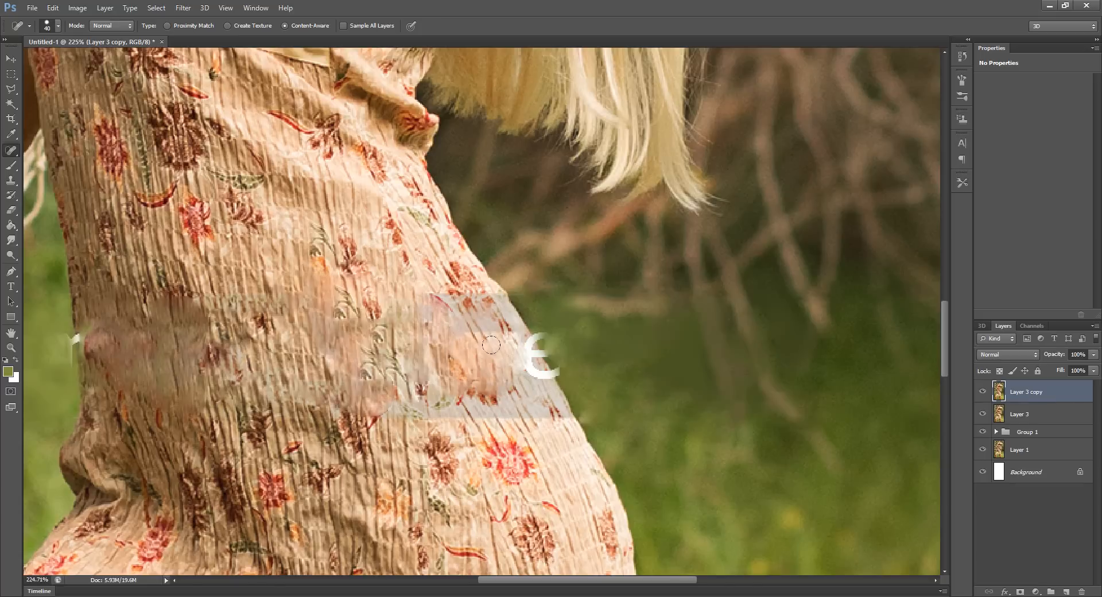
drag(456, 294, 470, 347)
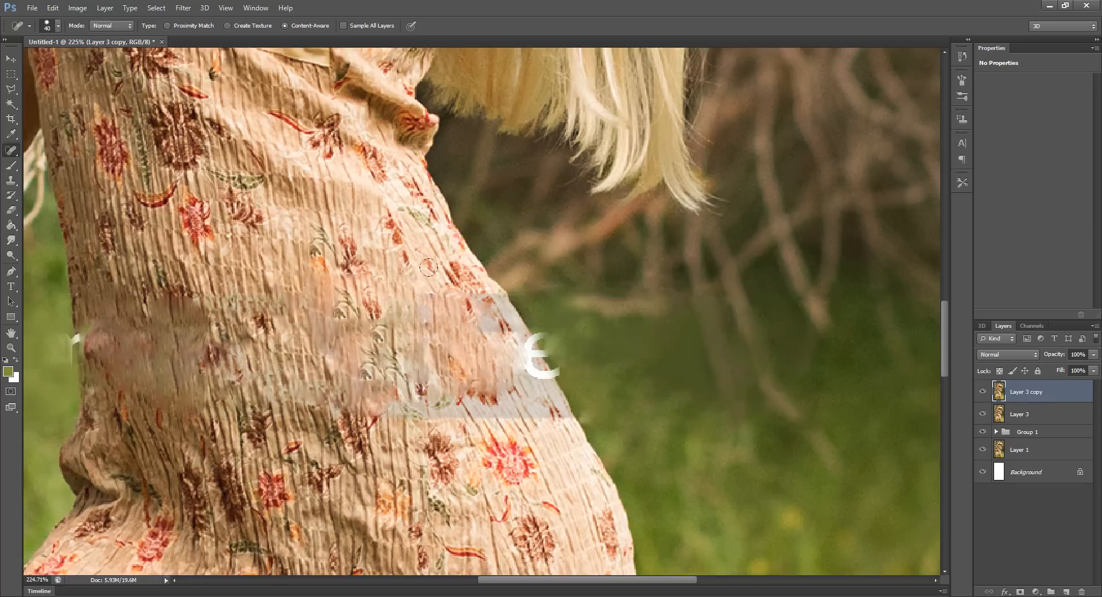
drag(431, 266, 460, 351)
drag(497, 301, 483, 367)
Step: Heal away the band's lower edge on the dress, part of the letter "e" and the grey patch beside it
drag(403, 380, 492, 438)
drag(467, 385, 499, 442)
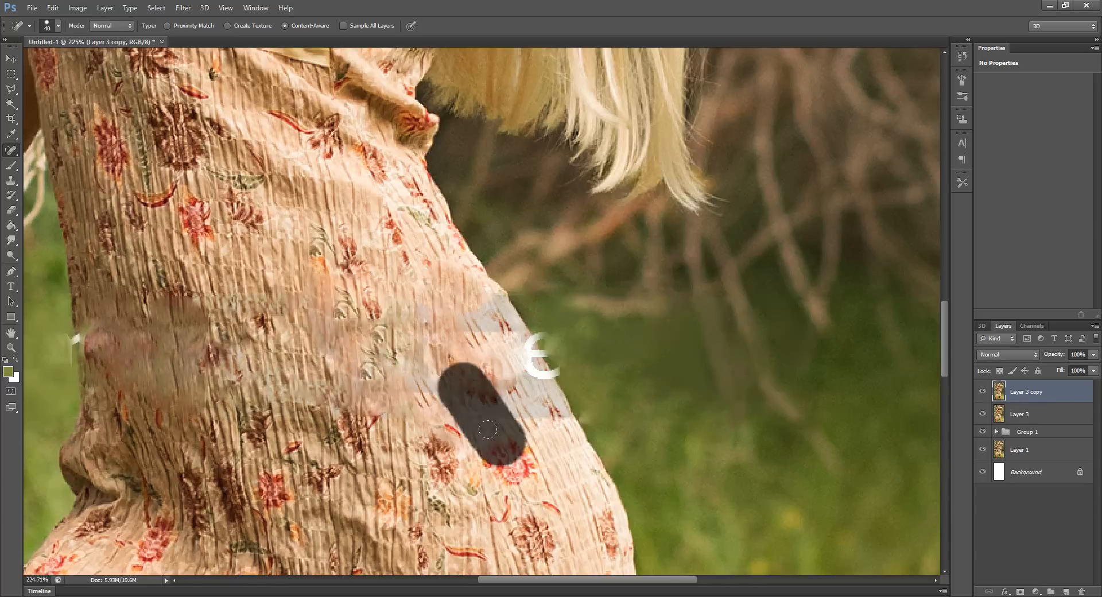
drag(483, 367, 527, 443)
click(401, 377)
drag(453, 385, 461, 401)
drag(510, 366, 543, 439)
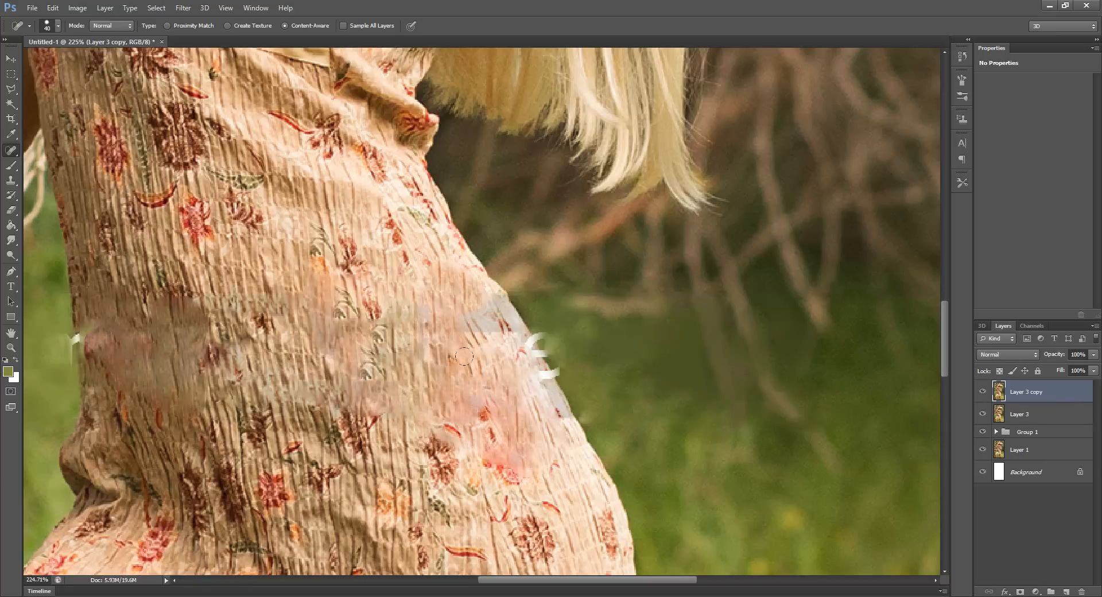
drag(460, 314, 488, 341)
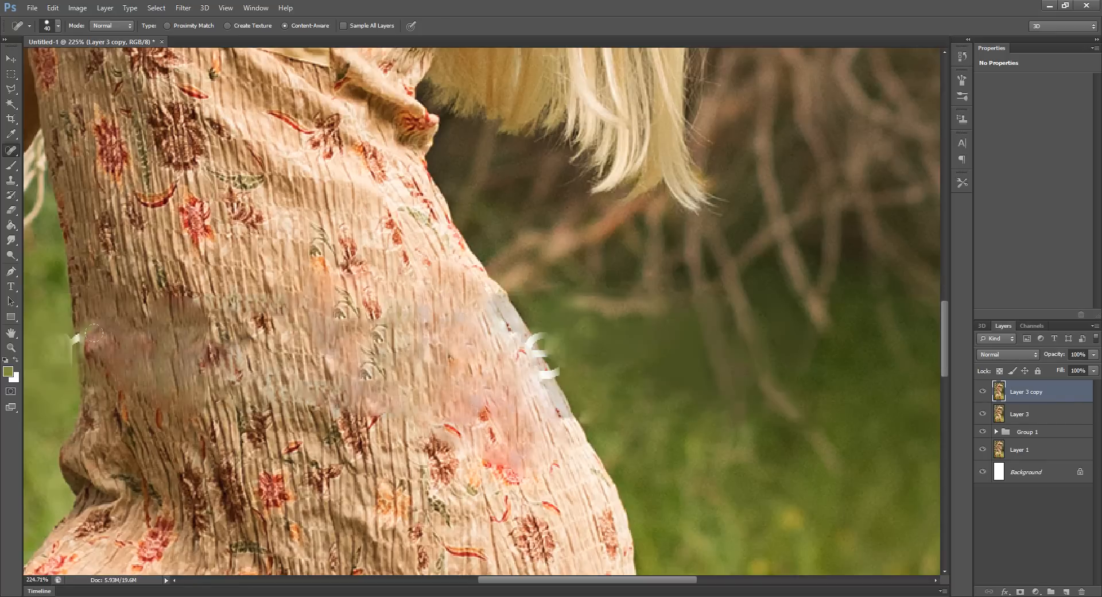
Step: Remove the letter fragment at the dress's waist-side edge and copy the red flower onto its middle with the Healing Brush
right_click(17, 151)
click(63, 159)
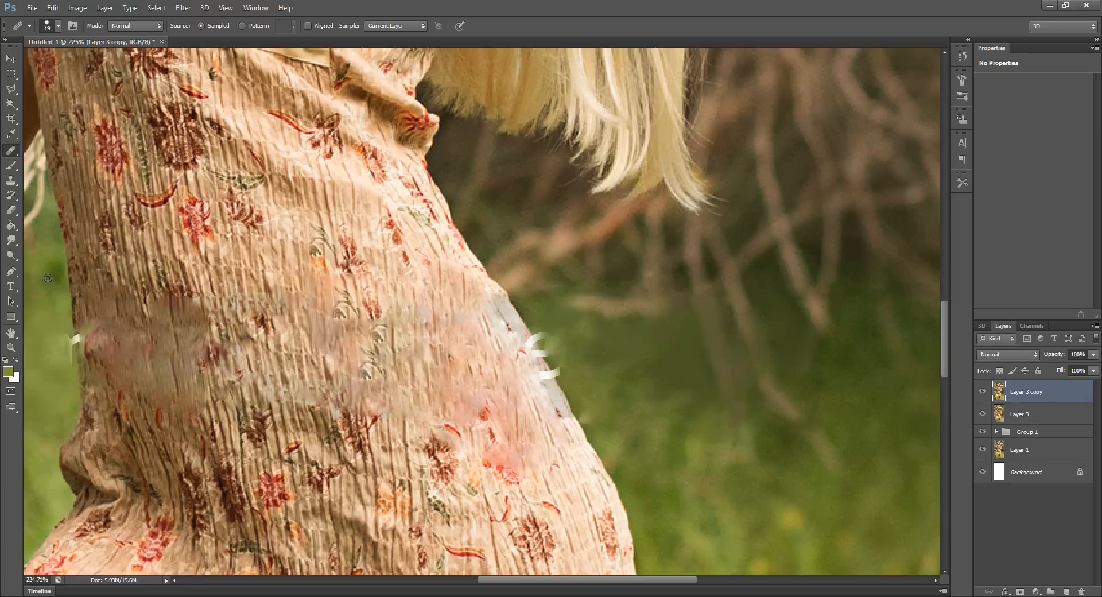
drag(65, 308, 72, 386)
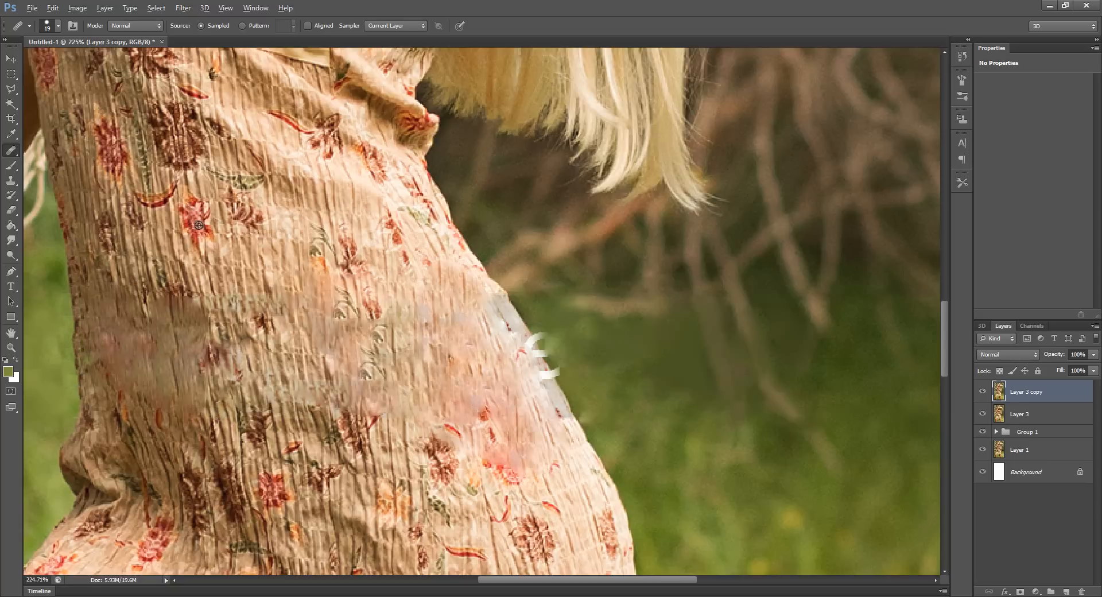
mouse_move(351, 358)
mouse_down()
mouse_move(358, 366)
mouse_move(357, 324)
mouse_move(345, 348)
mouse_move(357, 325)
mouse_move(341, 350)
mouse_move(367, 353)
mouse_up()
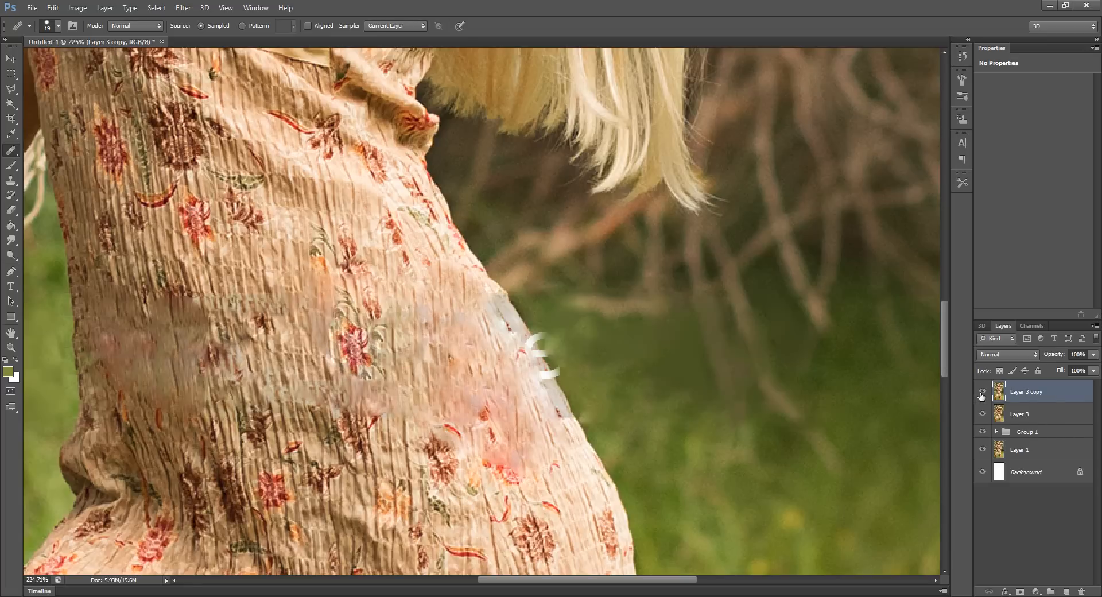
Step: Compare the retouching with the original by hiding the layers above Layer 1, and show Layer 3 and Layer 3 copy again
click(981, 414)
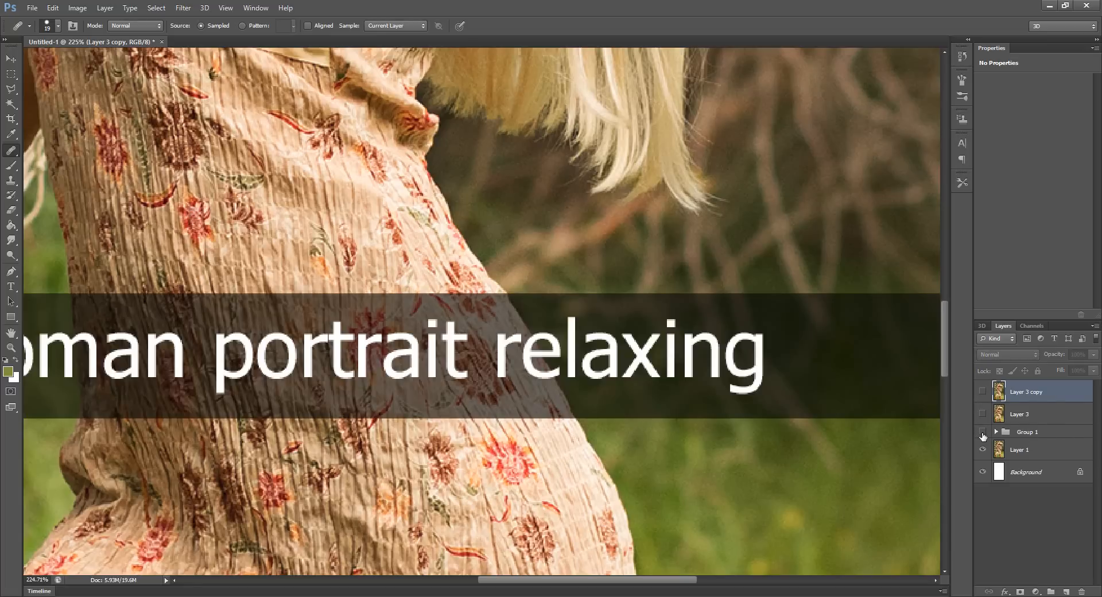
click(983, 391)
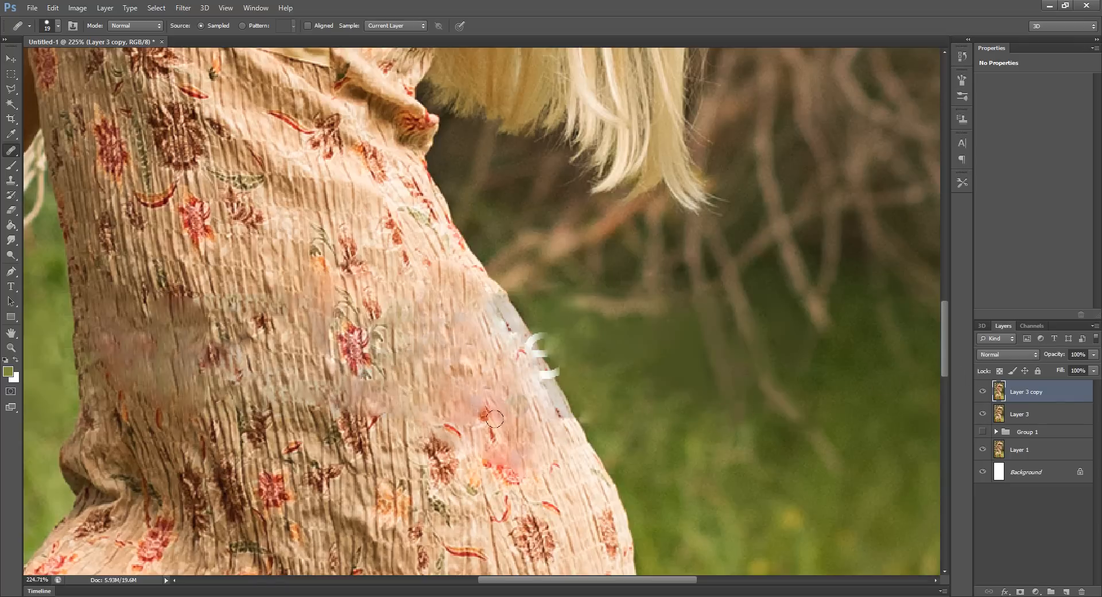
Step: Cover the smudge at the waist-side of the dress with sampled pleat and flower texture using the Healing Brush
right_click(11, 154)
click(40, 159)
mouse_move(138, 327)
mouse_down()
mouse_move(170, 341)
mouse_move(152, 371)
mouse_move(171, 361)
mouse_move(175, 323)
mouse_up()
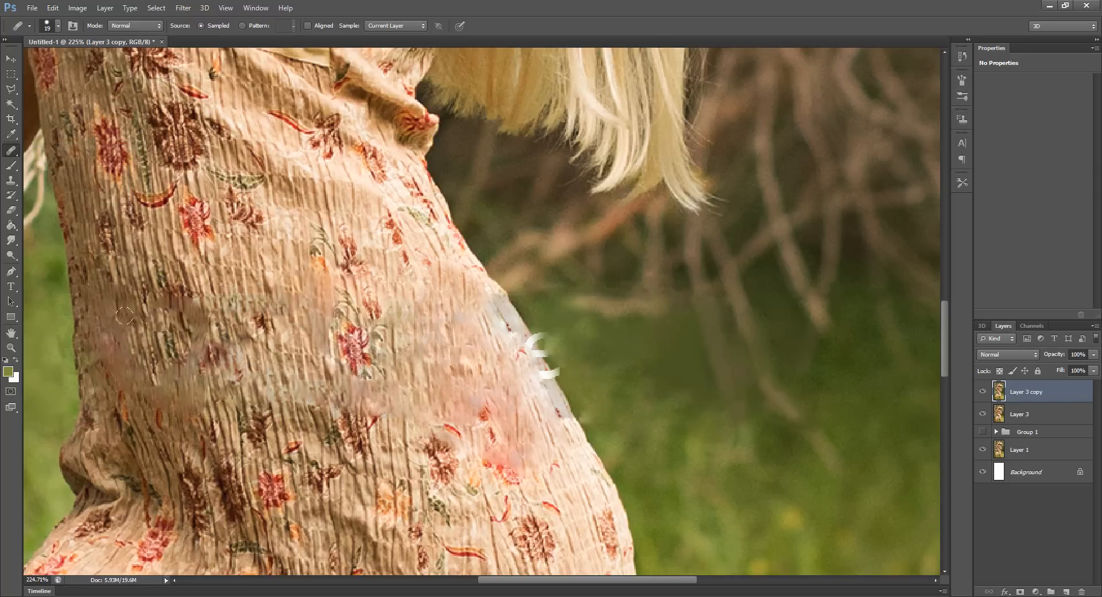
mouse_move(98, 315)
mouse_down()
mouse_move(119, 343)
mouse_move(117, 312)
mouse_move(104, 309)
mouse_move(133, 350)
mouse_move(111, 364)
mouse_up()
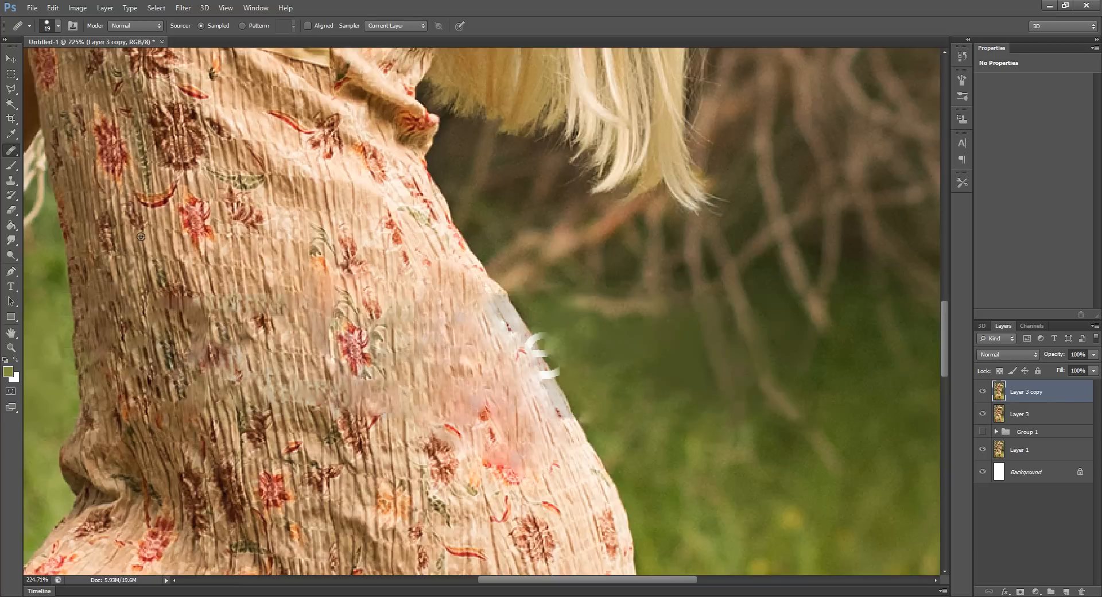
mouse_move(158, 305)
mouse_down()
mouse_move(159, 388)
mouse_move(133, 323)
mouse_move(136, 394)
mouse_up()
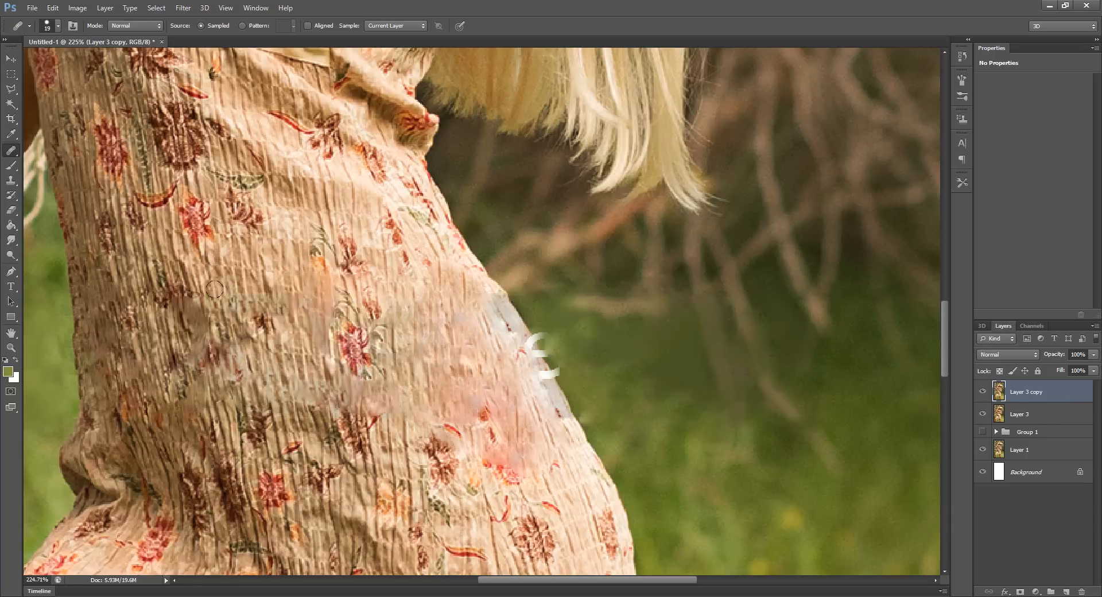
Step: Paint sampled dark flowers and fabric texture over the smudged middle and hip side of the dress with the Healing Brush
mouse_move(244, 324)
mouse_down()
mouse_move(256, 349)
mouse_move(273, 333)
mouse_up()
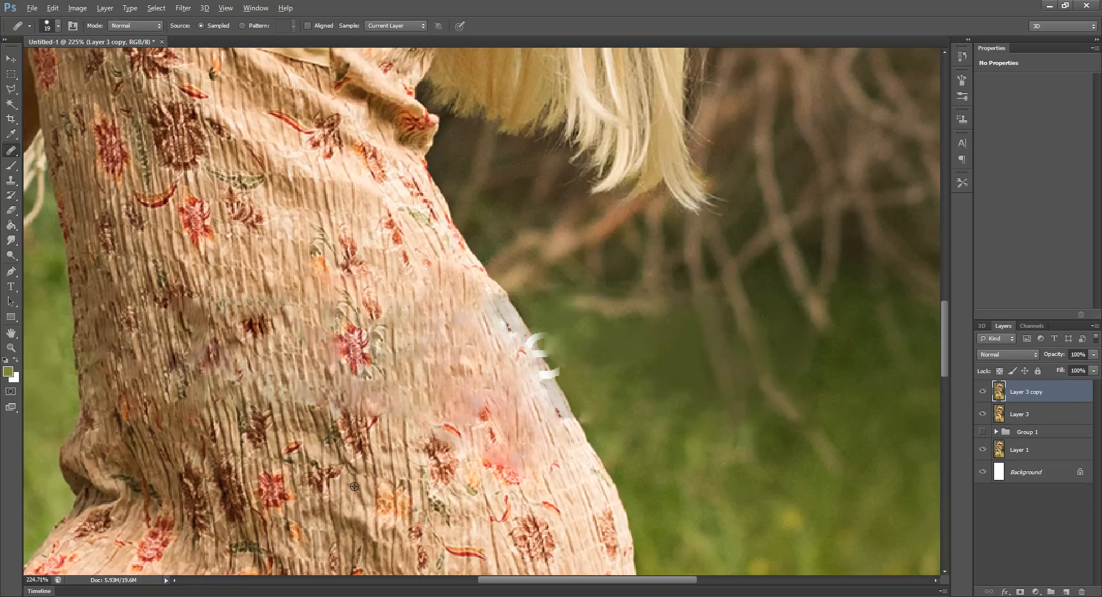
mouse_move(320, 400)
mouse_down()
mouse_move(331, 387)
mouse_move(299, 402)
mouse_move(294, 391)
mouse_up()
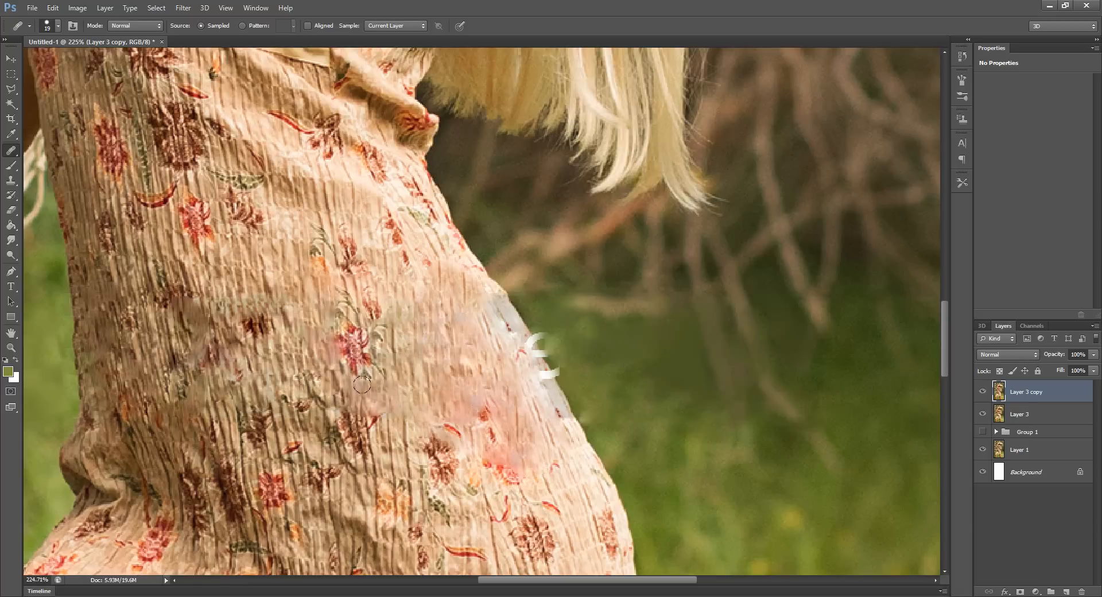
alt+click(401, 440)
mouse_move(382, 413)
mouse_down()
mouse_move(372, 389)
mouse_move(356, 385)
mouse_move(390, 402)
mouse_up()
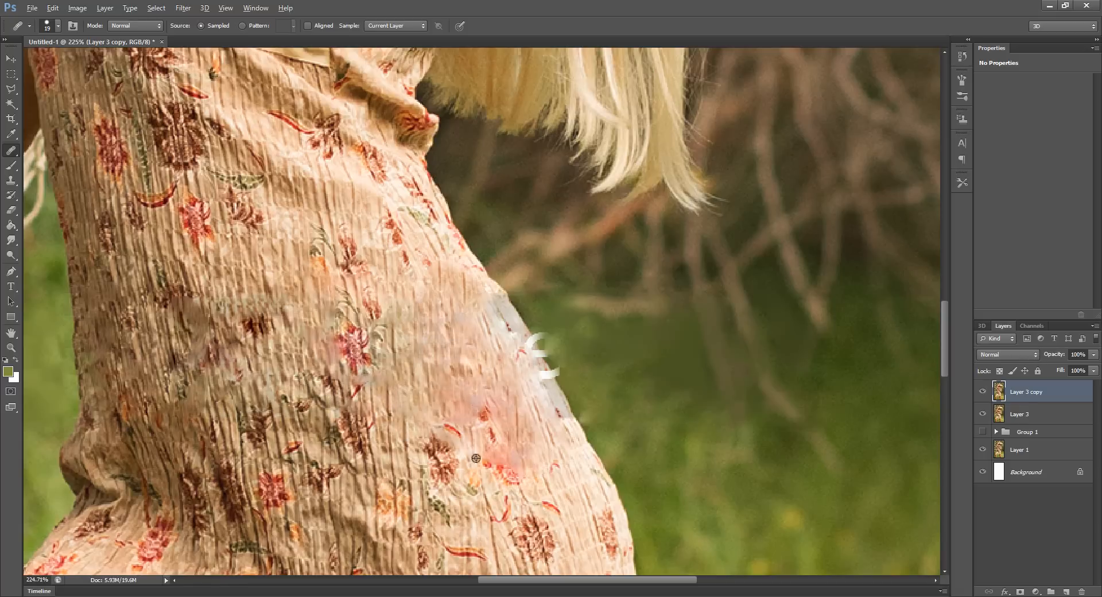
alt+click(532, 535)
mouse_move(451, 356)
mouse_down()
mouse_move(460, 352)
mouse_move(446, 340)
mouse_move(469, 337)
mouse_move(442, 335)
mouse_move(458, 324)
mouse_up()
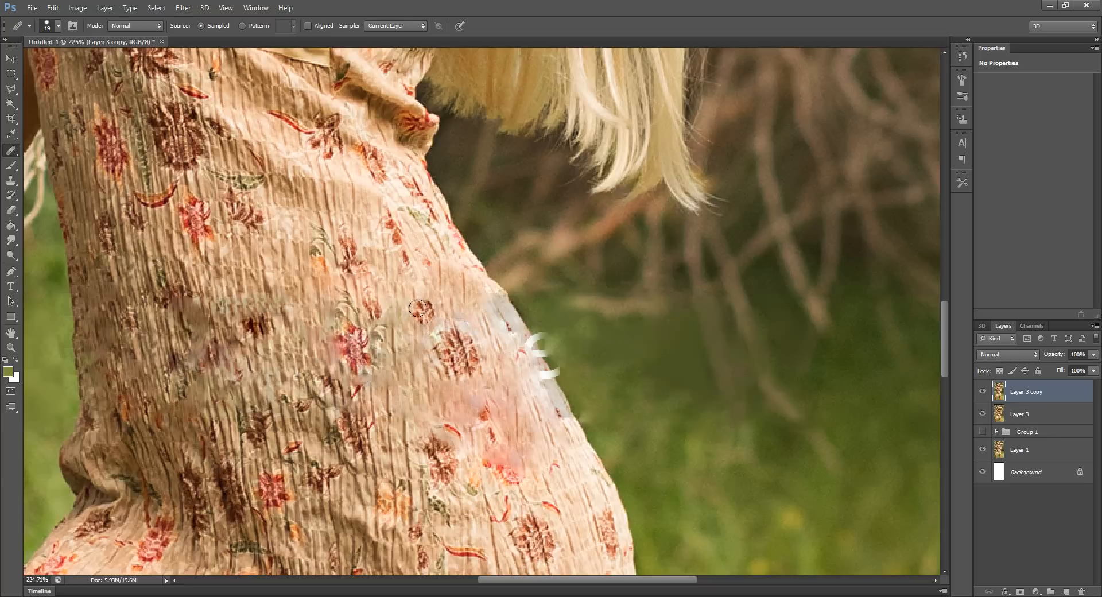
Step: Try to heal the area beside the remnants of the letter "e" with a size 20 Spot Healing Brush
right_click(14, 153)
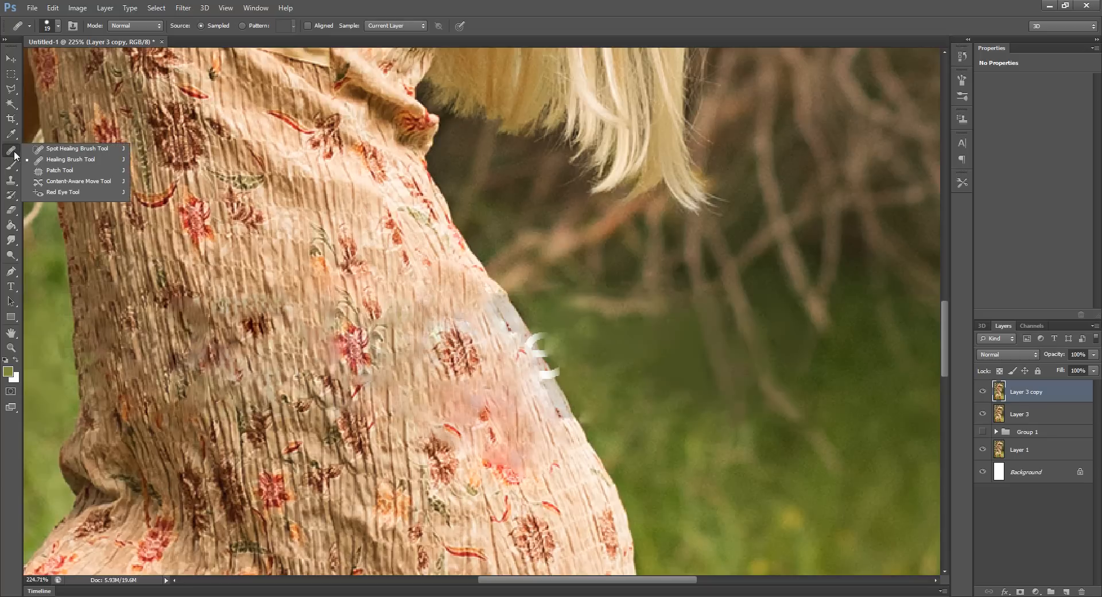
click(69, 148)
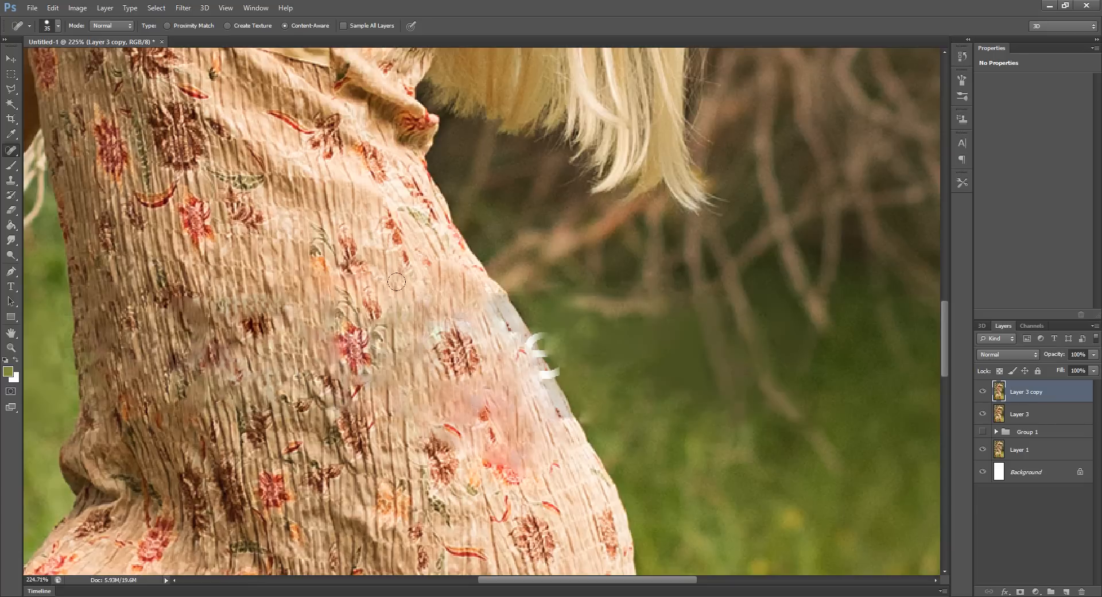
key(bracketleft)
key(bracketleft)
key(bracketleft)
drag(503, 333, 517, 360)
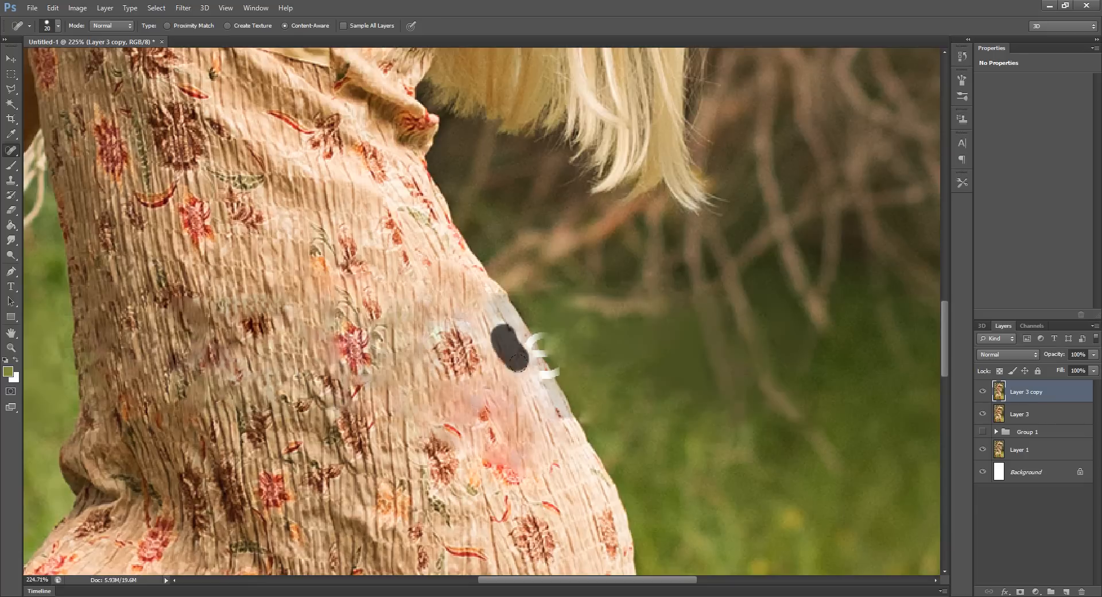
click(527, 372)
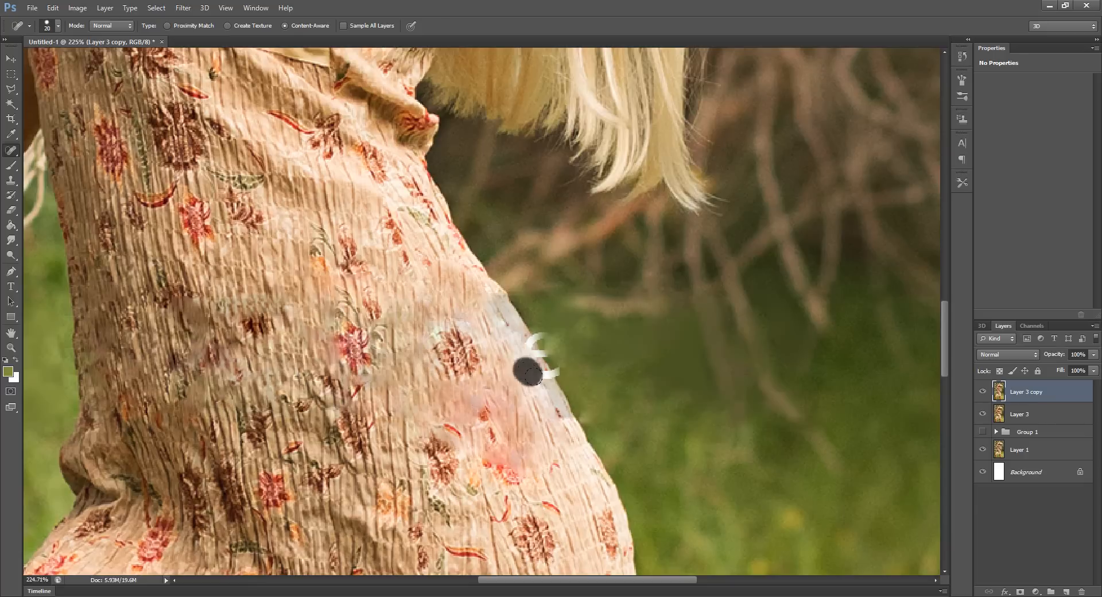
alt+click(491, 281)
click(588, 236)
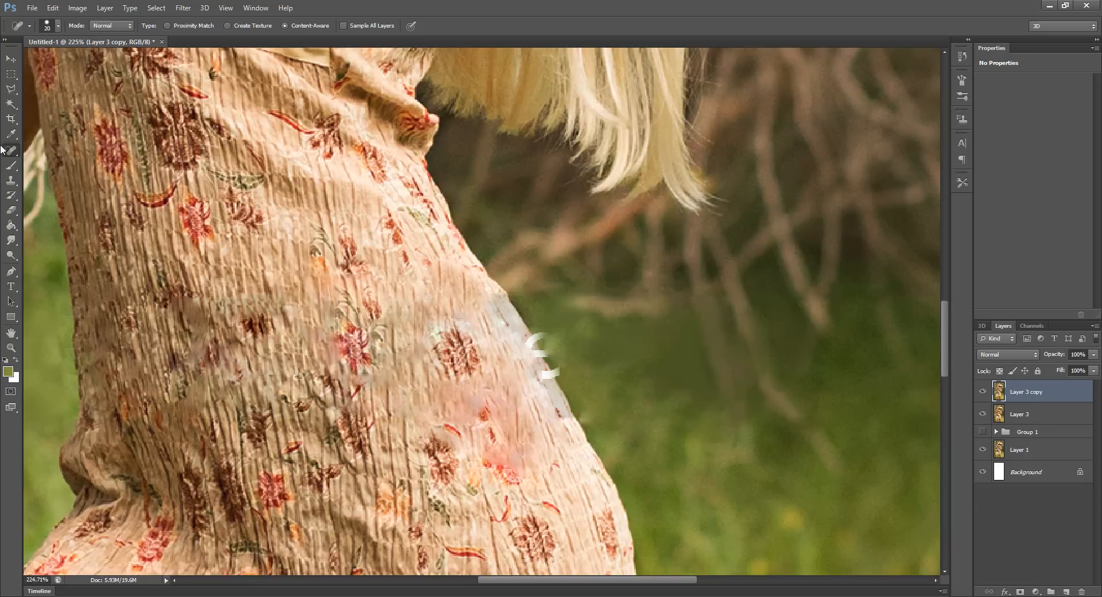
Step: Rebuild the dress's hip edge over the remnants of the letter "e" with the Healing Brush, sampling clean edge areas
right_click(17, 154)
click(57, 159)
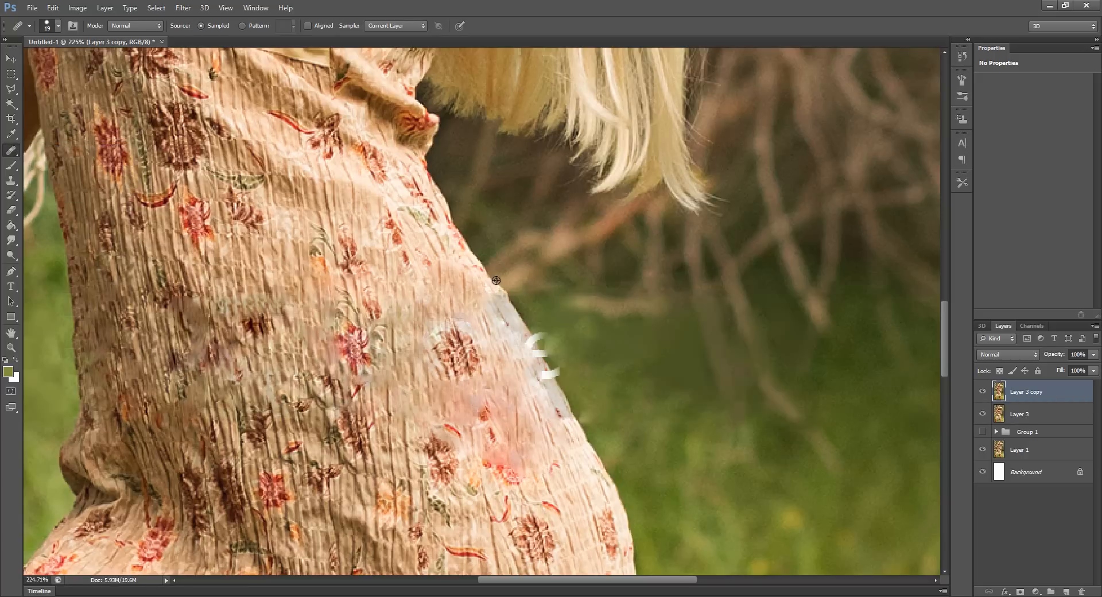
alt+click(462, 241)
click(530, 334)
mouse_move(530, 336)
mouse_down()
mouse_move(549, 384)
mouse_move(588, 379)
mouse_move(589, 448)
mouse_move(553, 375)
mouse_up()
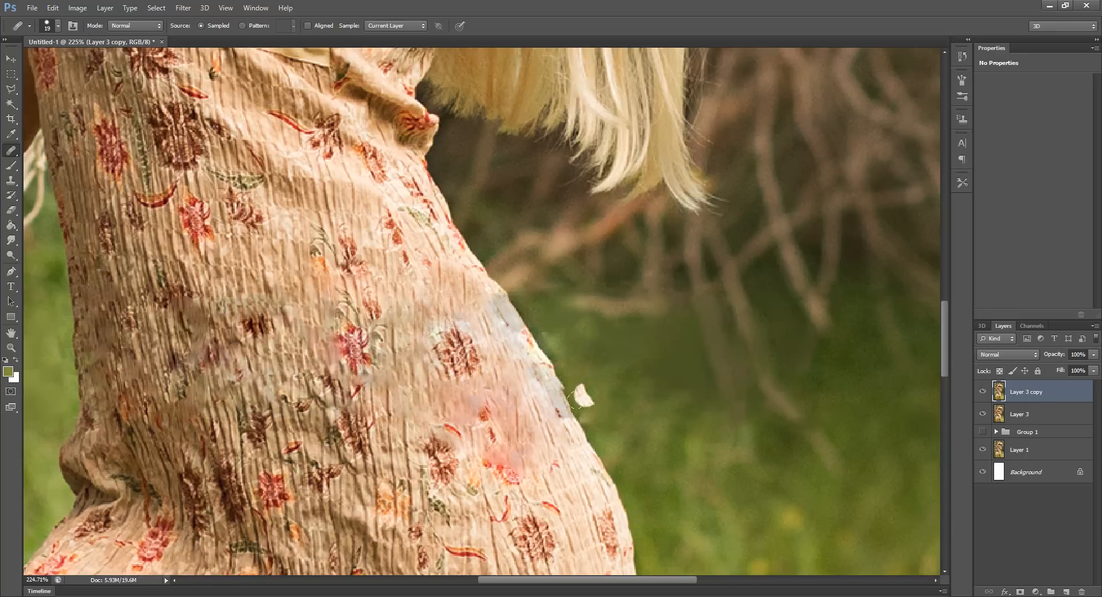
alt+click(580, 433)
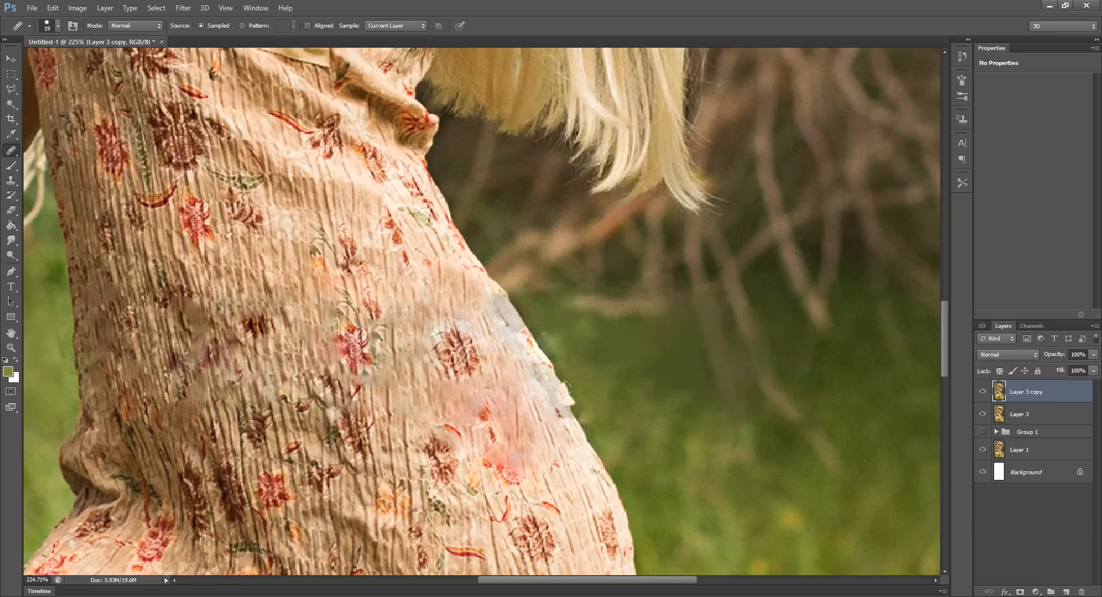
alt+click(587, 439)
mouse_move(557, 385)
mouse_down()
mouse_move(590, 436)
mouse_move(568, 408)
mouse_up()
alt+click(616, 496)
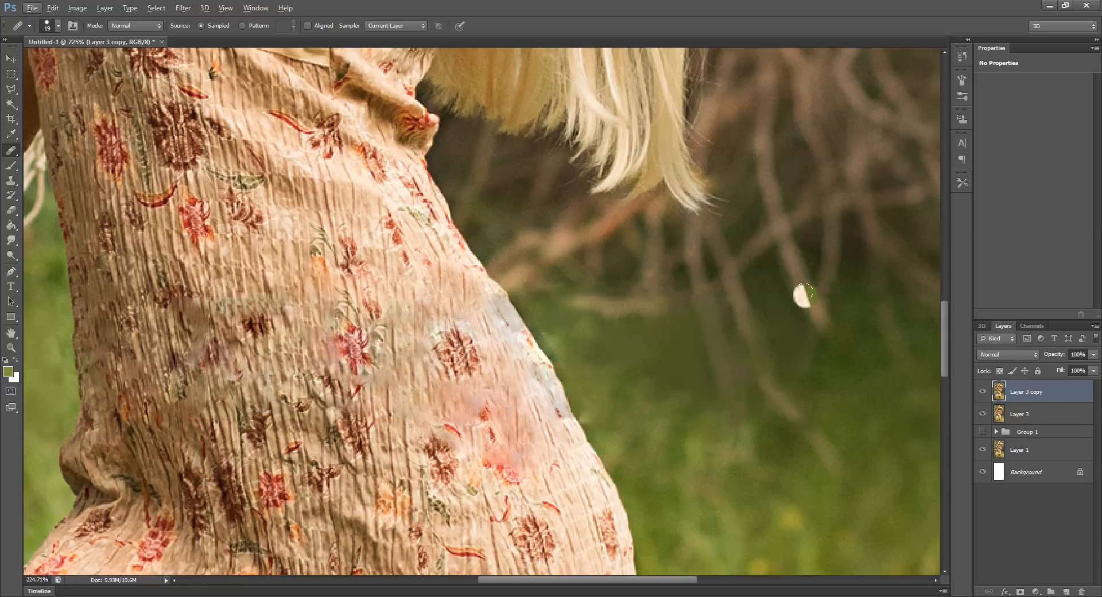
Step: Compare the whole retouched photo with the original by toggling layer visibility, leaving Layer 3 copy shown and Layer 3 hidden
key(ctrl+0)
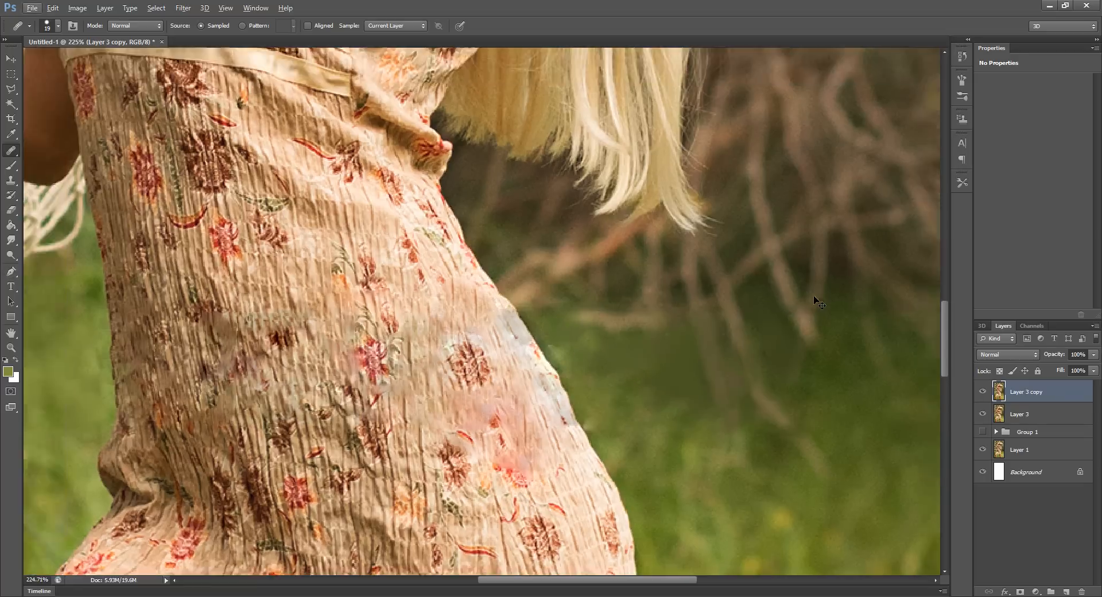
key(v)
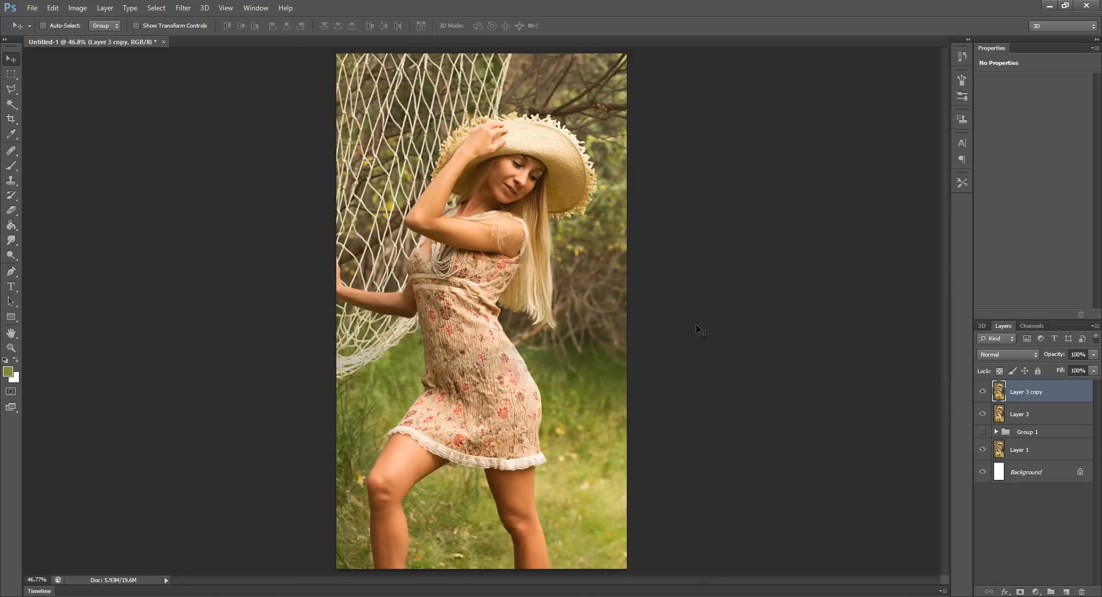
click(983, 392)
click(983, 393)
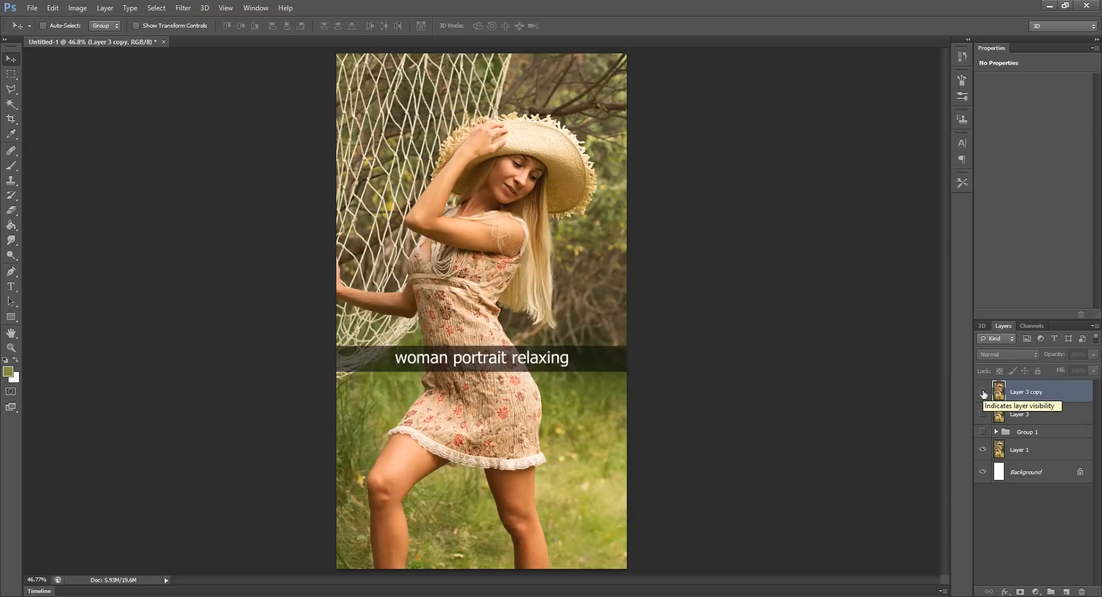
click(983, 393)
click(984, 392)
click(983, 393)
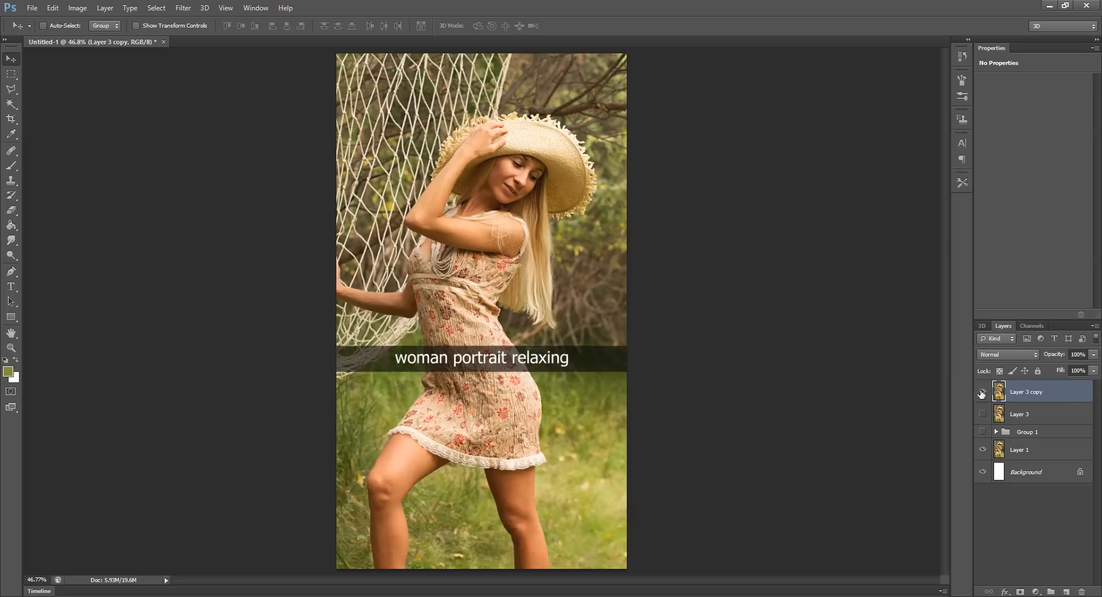
click(982, 391)
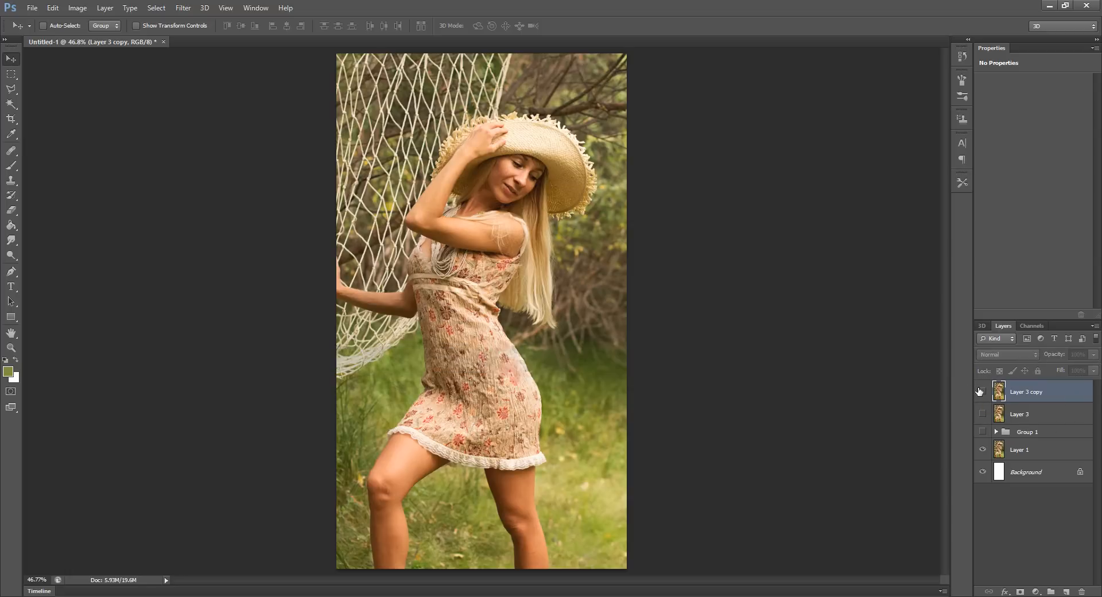
click(982, 392)
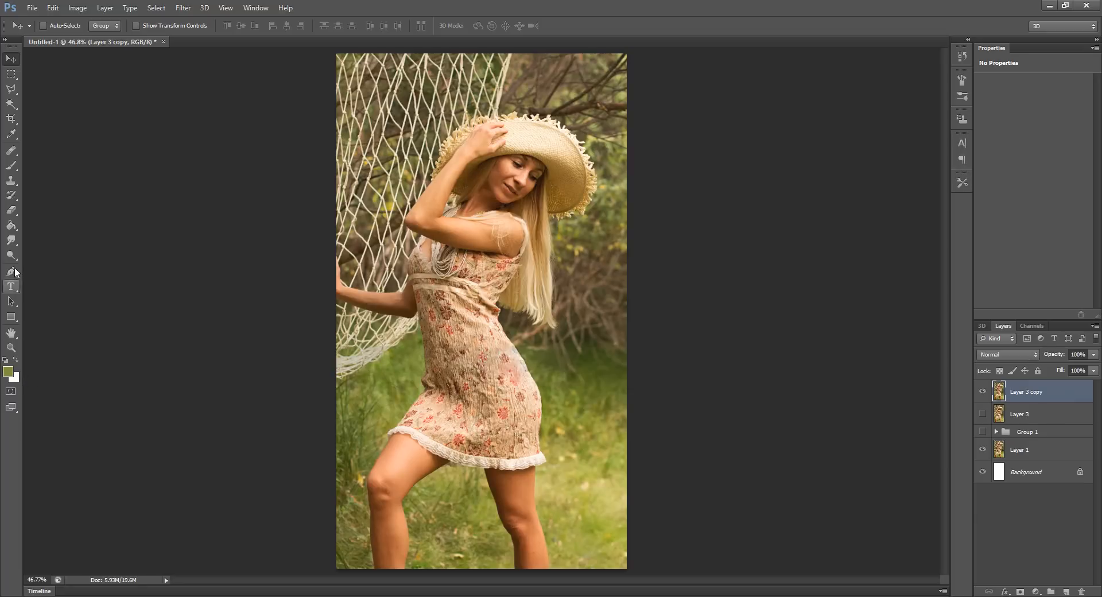
Step: Lighten the lower part of the hammock net with the Dodge tool, set to Highlights at 1% exposure and size 100
drag(12, 256, 30, 252)
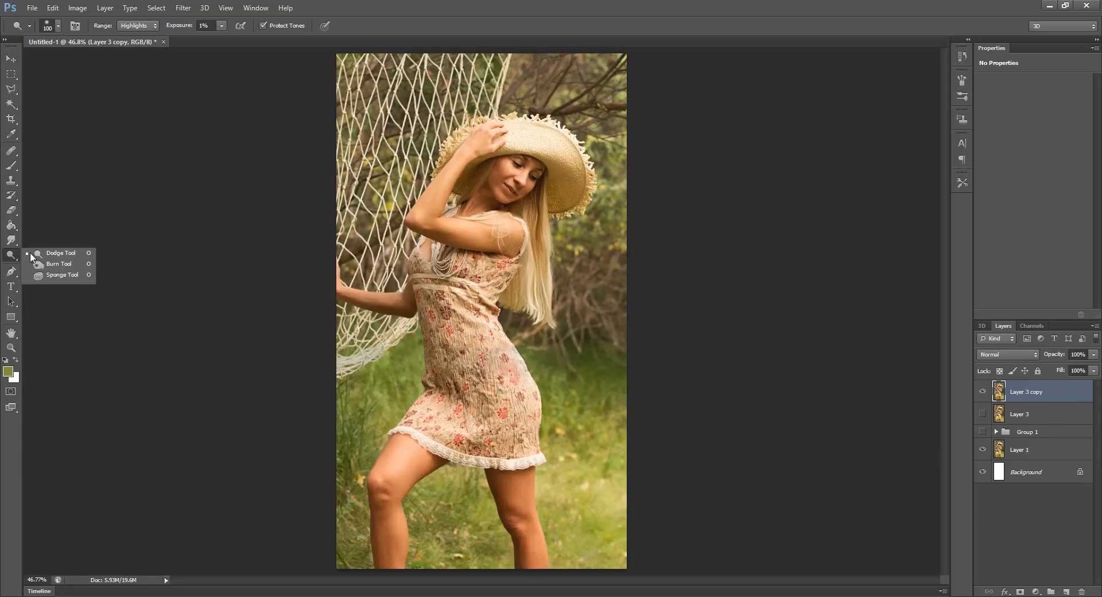
click(66, 255)
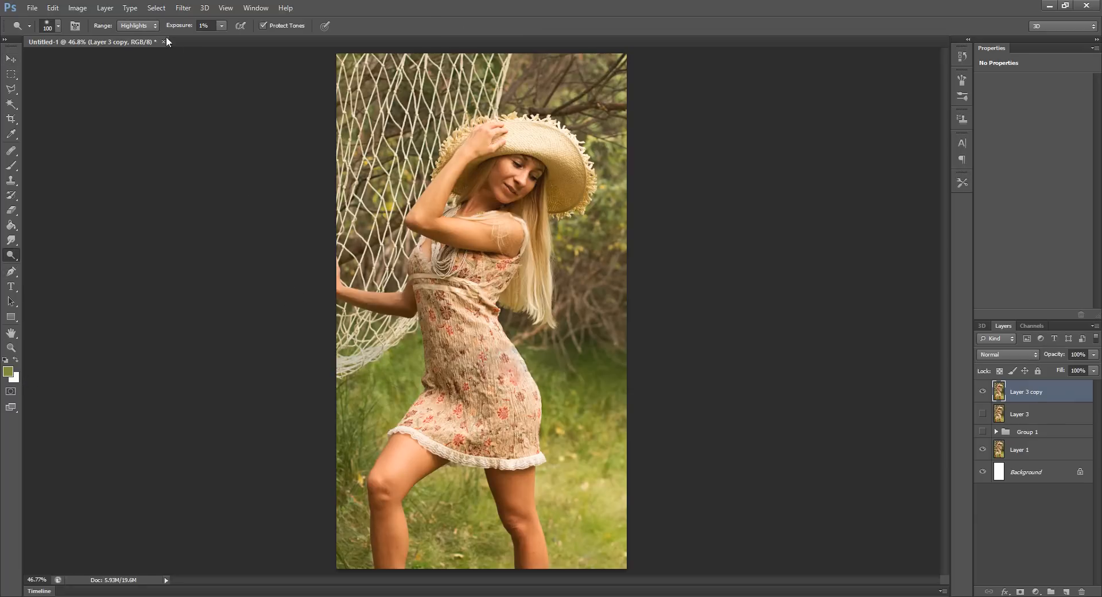
scroll(368, 339, up, 5)
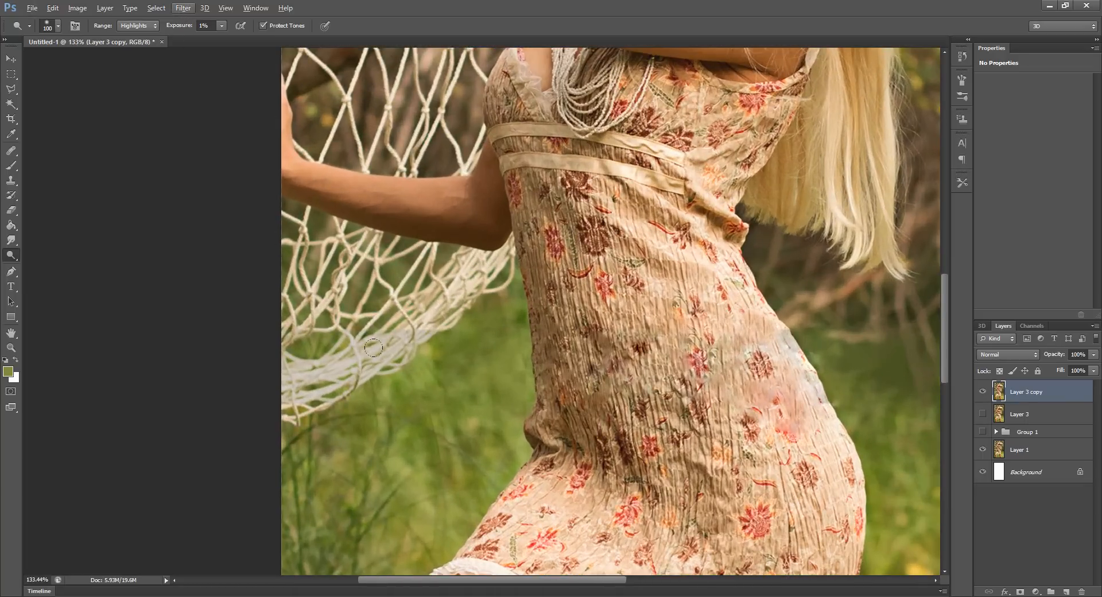
mouse_move(370, 324)
mouse_down()
mouse_move(377, 336)
mouse_move(312, 351)
mouse_move(304, 376)
mouse_move(287, 373)
mouse_up()
Step: Undo and redo the dodge strokes on the hammock to compare the lightening
key(ctrl+alt+z)
key(ctrl+alt+z)
key(ctrl+alt+z)
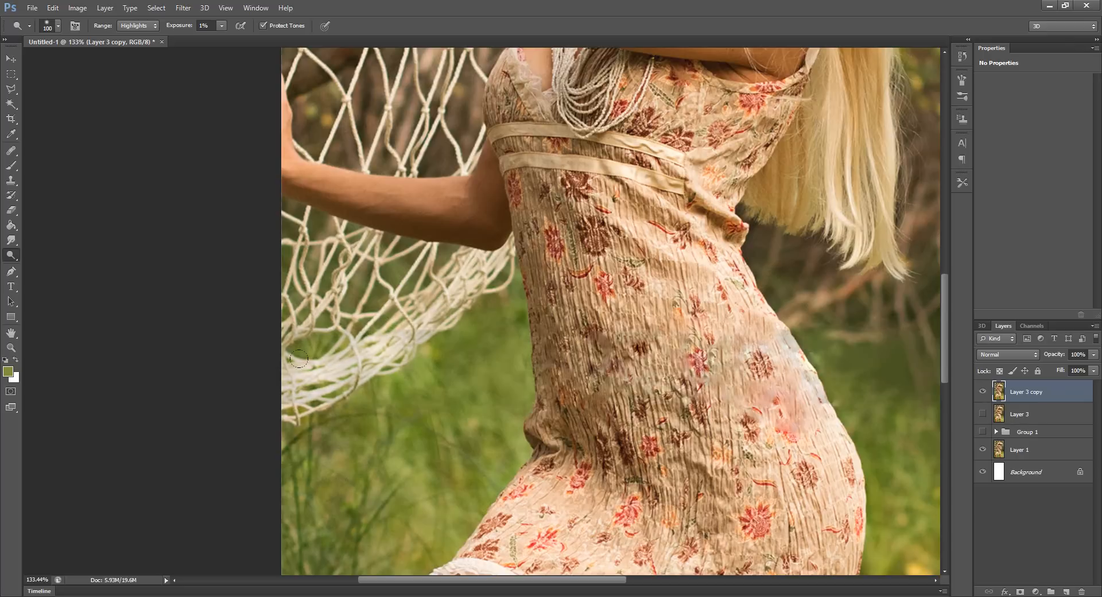
key(ctrl+shift+z)
key(ctrl+shift+z)
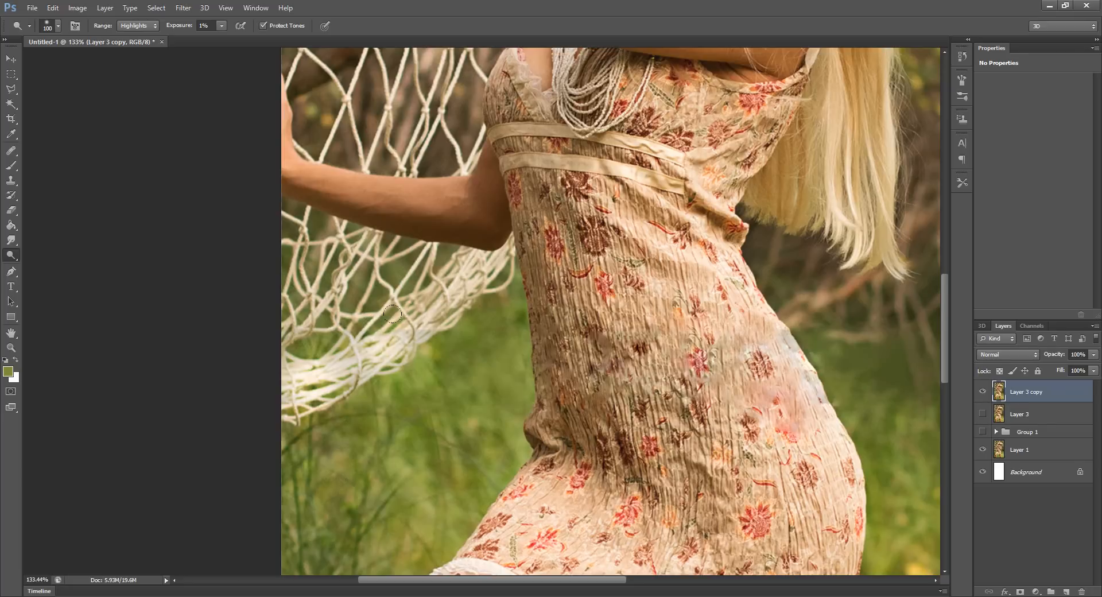
Step: Dodge the hammock's lower ropes further and check the result on the whole photo
drag(392, 314, 365, 317)
click(343, 357)
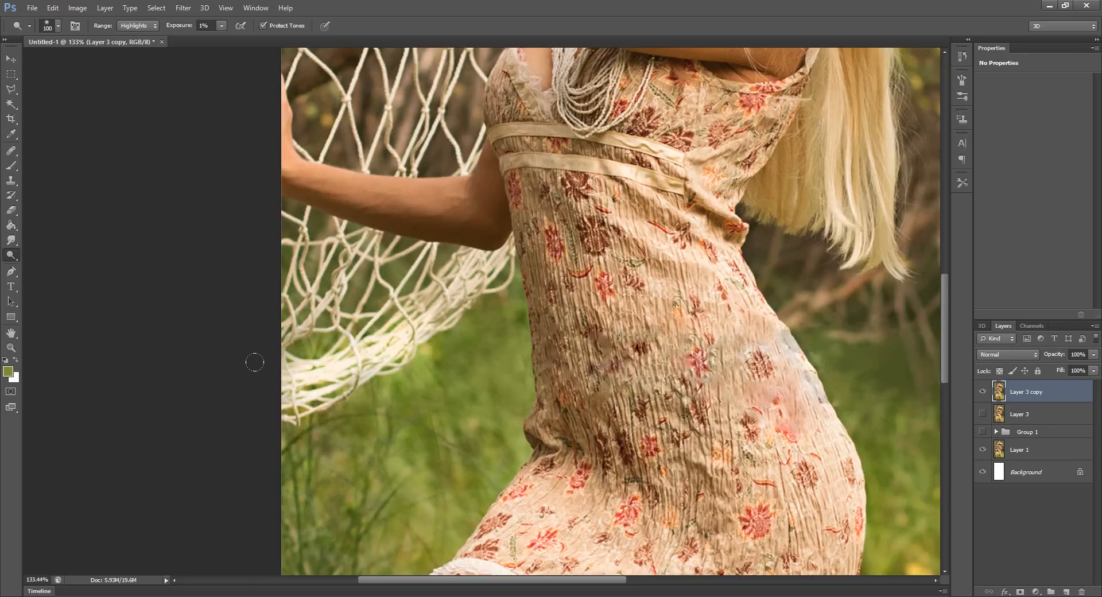
scroll(263, 387, down, 5)
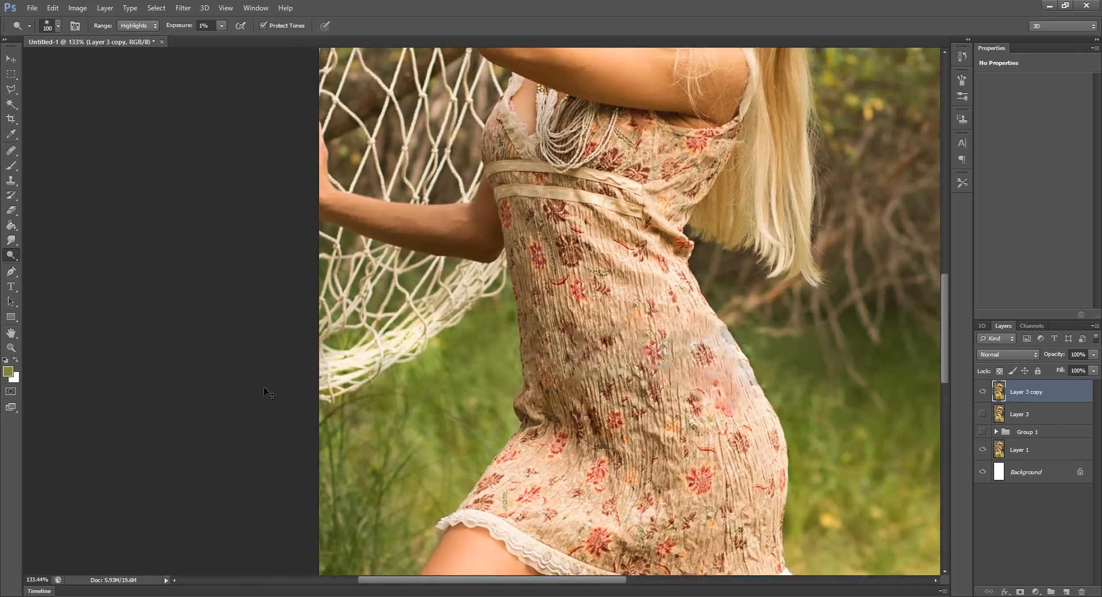
key(v)
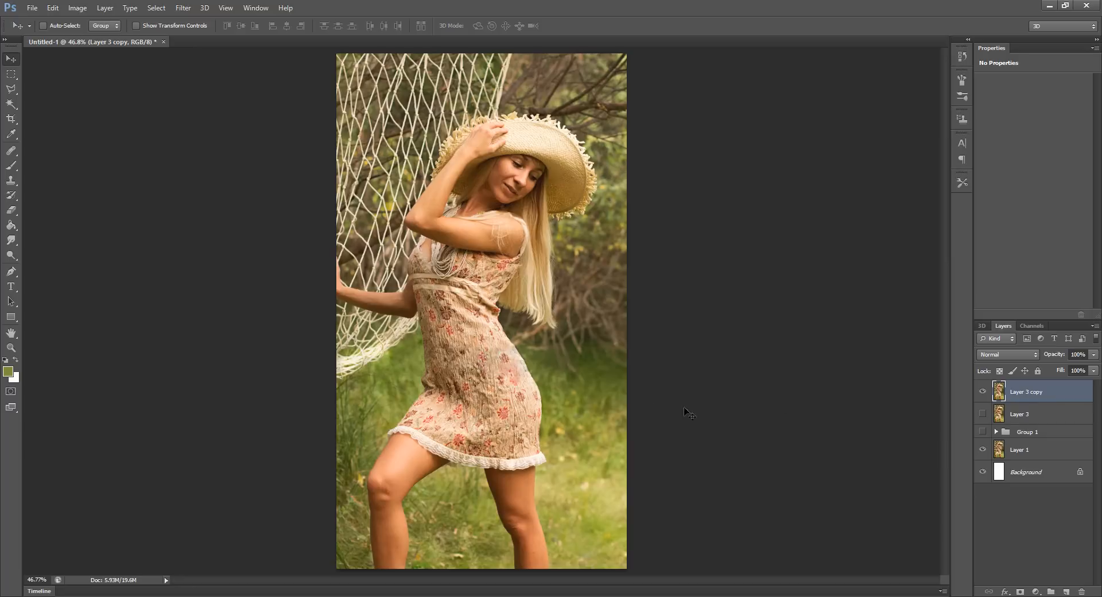